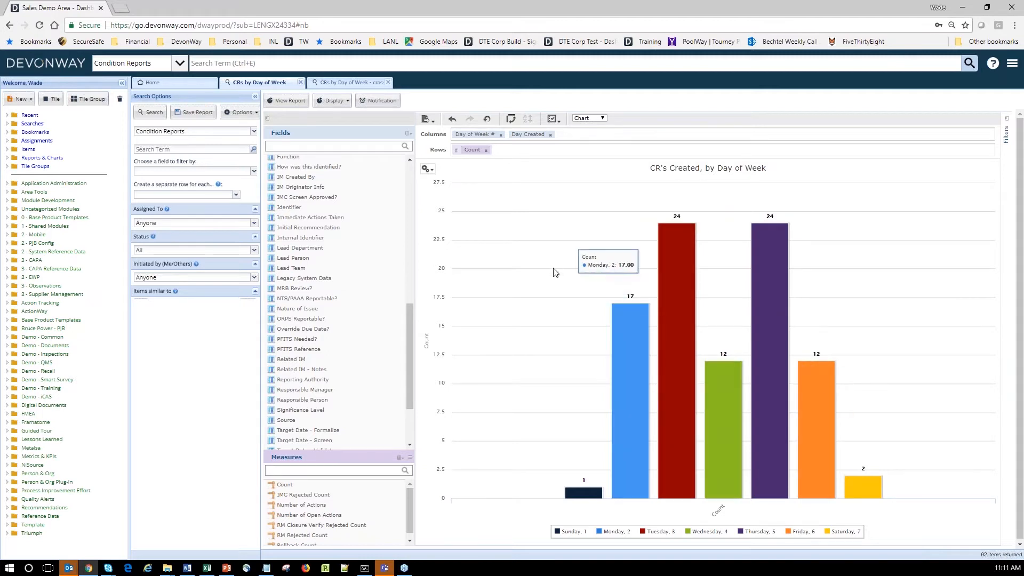
From the home dashboard, search Condition Reports to list 92 results, and reset browser zoom.
{"action": "left_click", "coordinate": [426, 169]}
{"action": "left_click", "coordinate": [179, 85]}
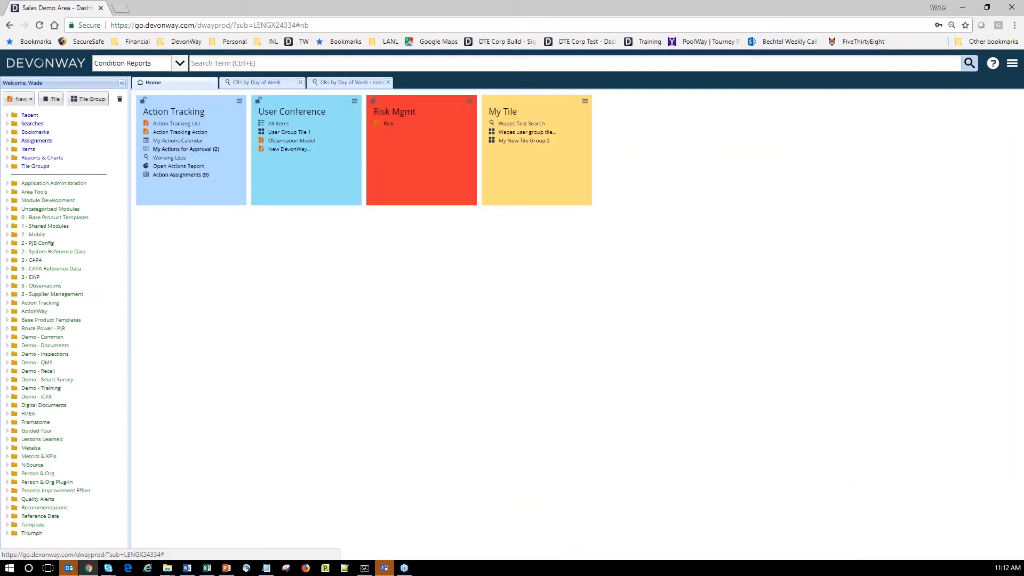
{"action": "left_click", "coordinate": [968, 64]}
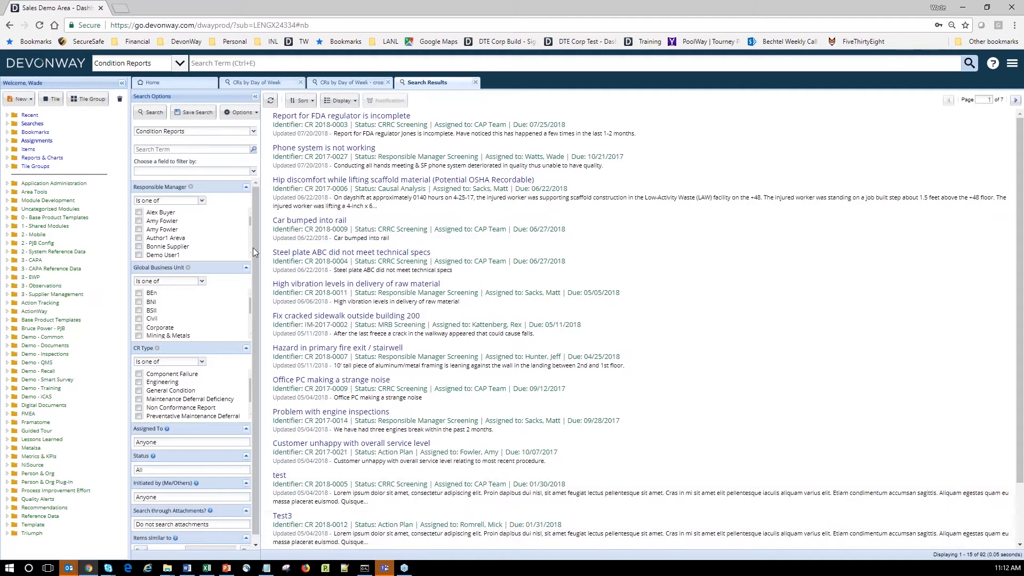
{"action": "key", "text": "ctrl+plus"}
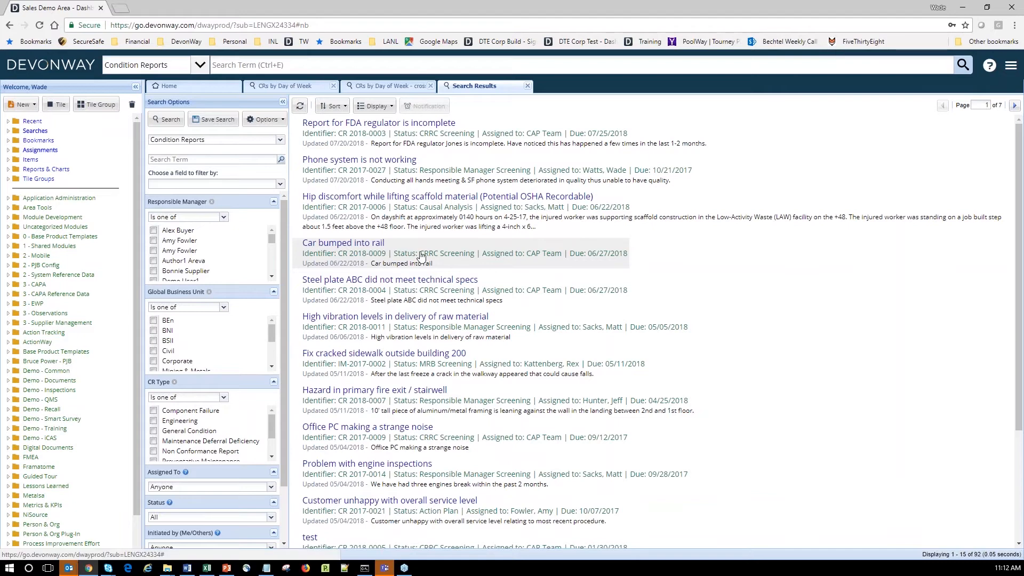
Switch the results to report view and add Identifier and Date Created columns.
{"action": "left_click", "coordinate": [375, 106]}
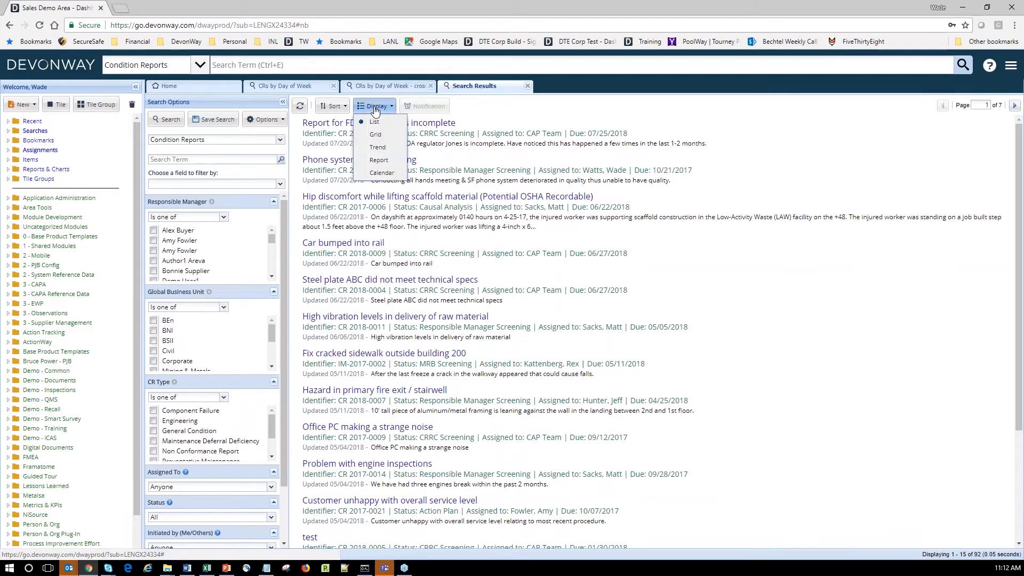
{"action": "left_click", "coordinate": [379, 161]}
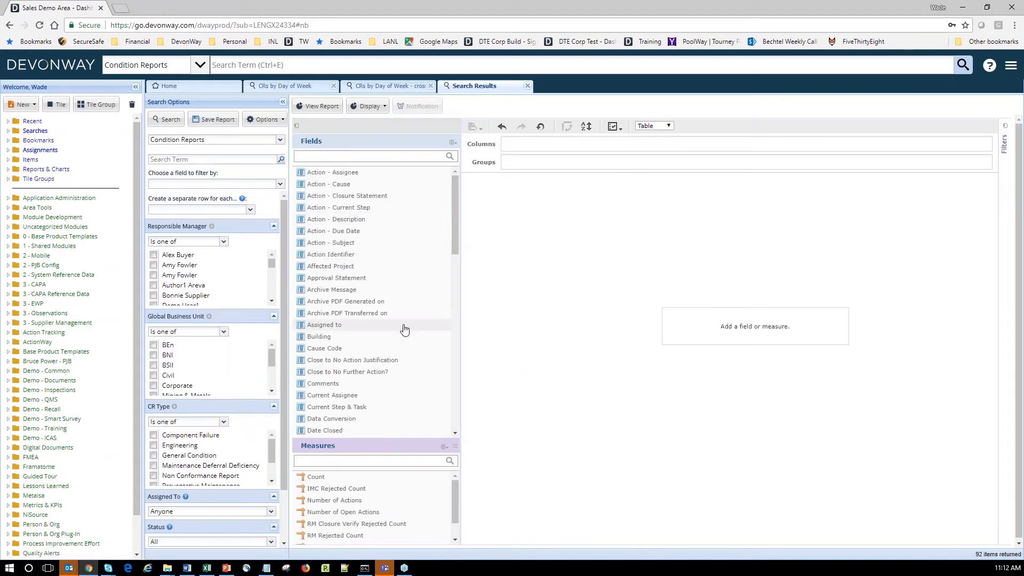
{"action": "scroll", "coordinate": [403, 329], "scroll_direction": "down", "scroll_amount": 10}
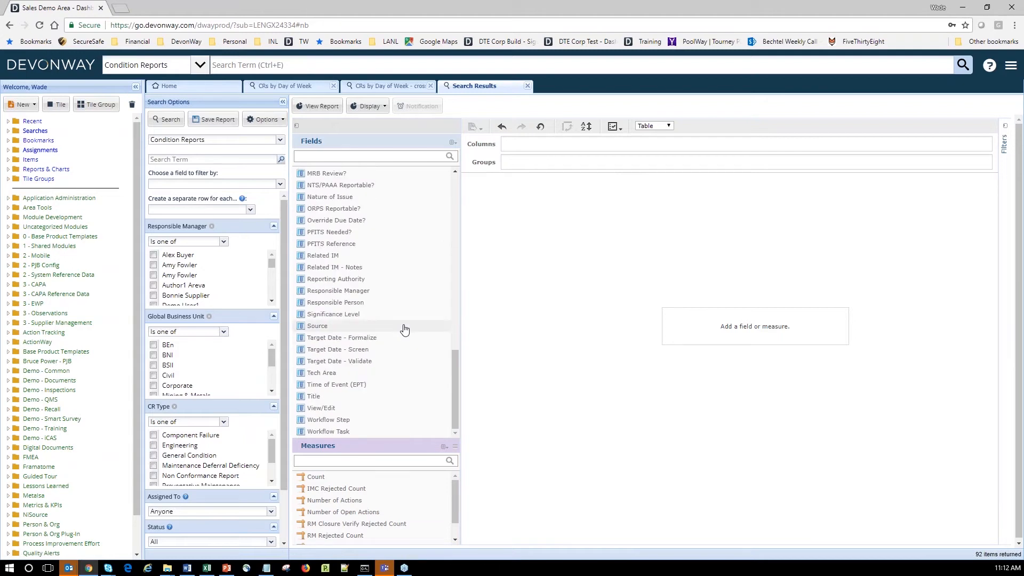
{"action": "scroll", "coordinate": [395, 306], "scroll_direction": "up", "scroll_amount": 5}
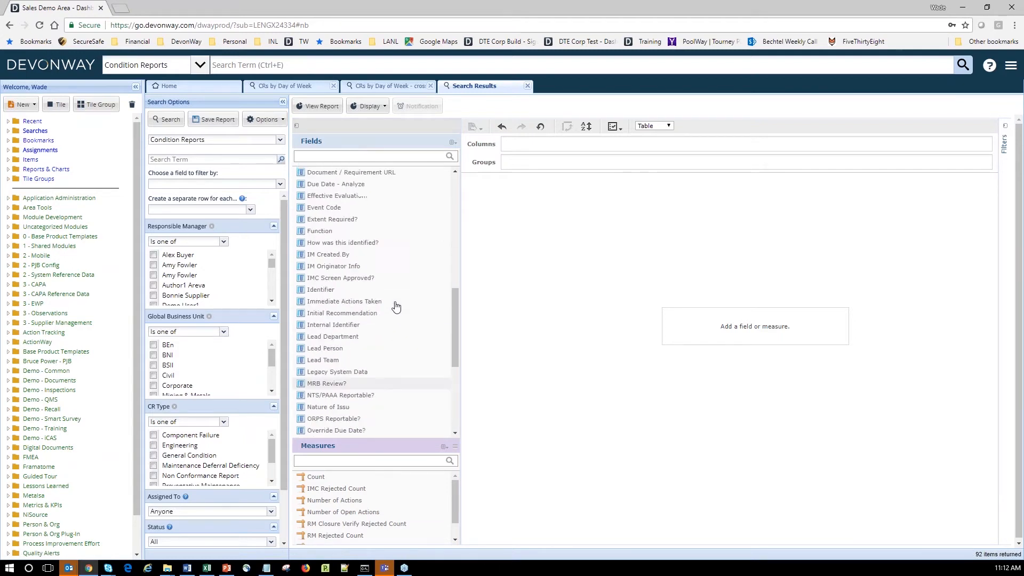
{"action": "double_click", "coordinate": [320, 328]}
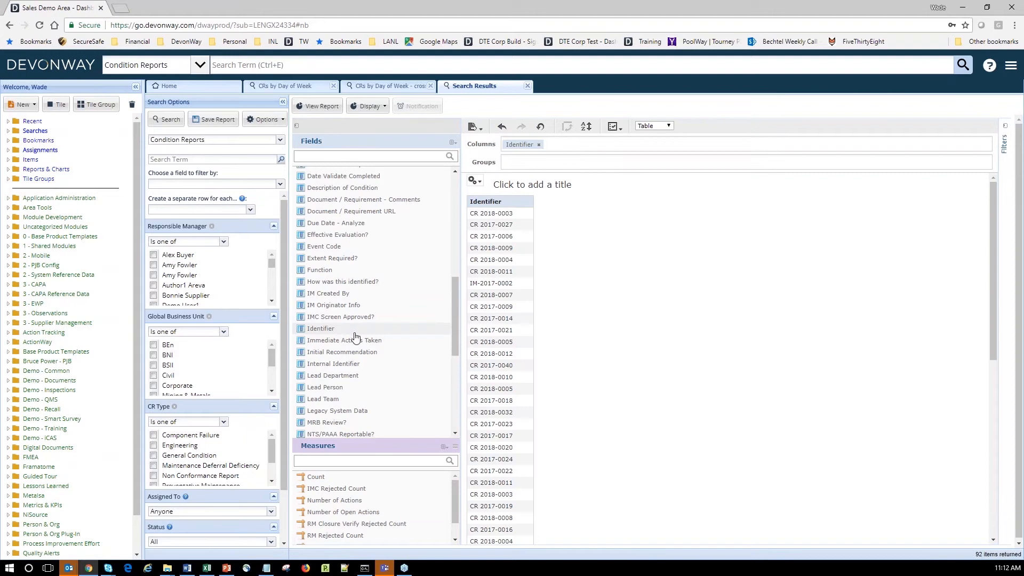
{"action": "scroll", "coordinate": [355, 336], "scroll_direction": "up", "scroll_amount": 2}
{"action": "left_click", "coordinate": [357, 219]}
{"action": "double_click", "coordinate": [357, 219]}
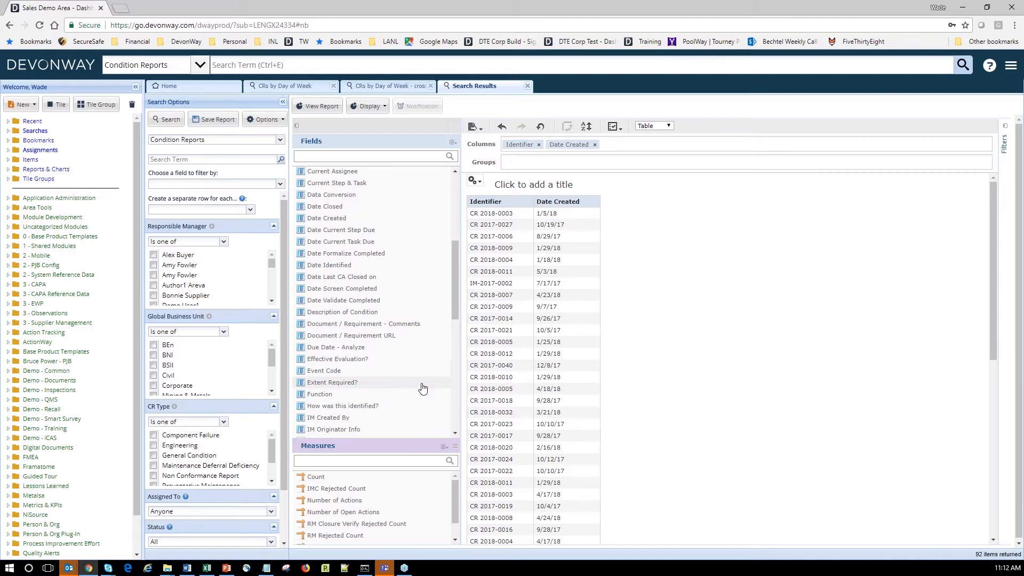
{"action": "scroll", "coordinate": [422, 388], "scroll_direction": "down", "scroll_amount": 5}
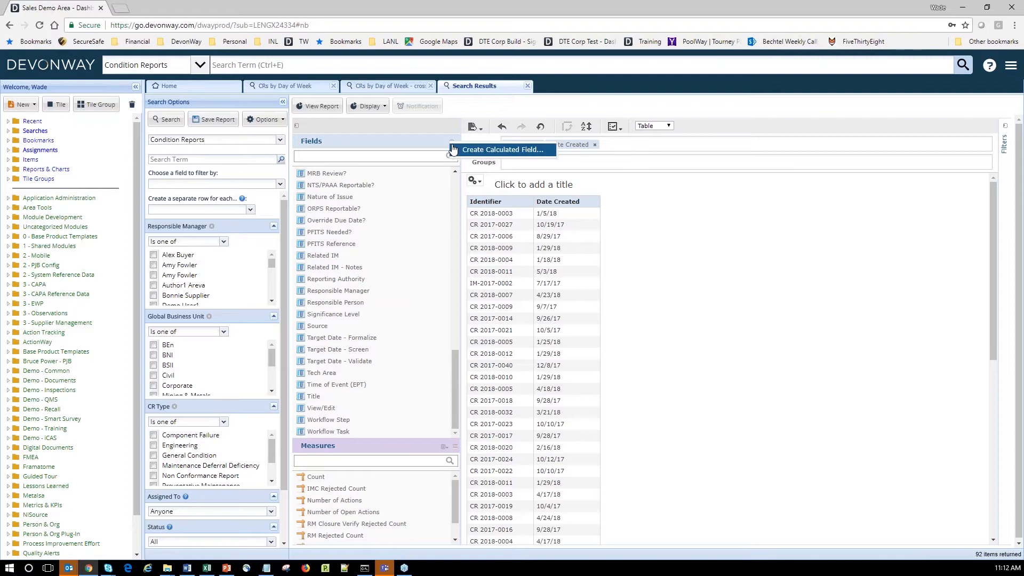
Start a new calculated field and name it Day Created.
{"action": "left_click", "coordinate": [453, 143]}
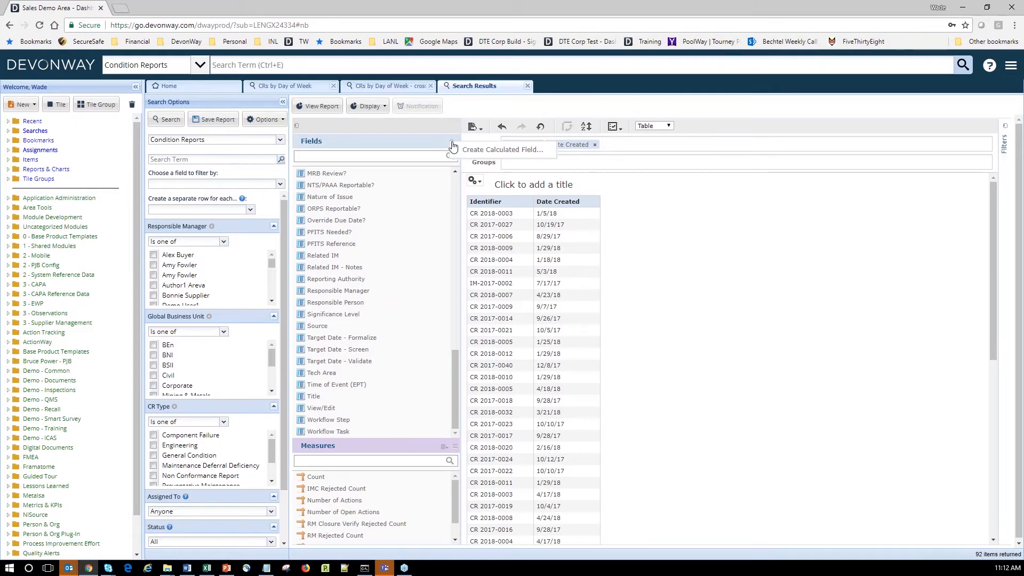
{"action": "left_click", "coordinate": [463, 151]}
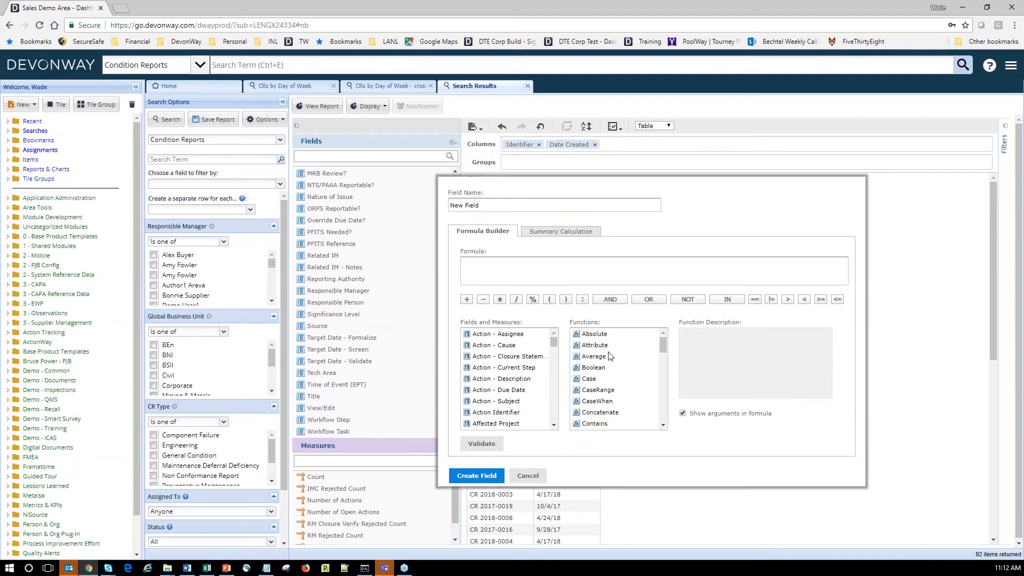
{"action": "left_click_drag", "start_coordinate": [464, 207], "coordinate": [451, 207]}
{"action": "type", "text": "Day Created"}
Insert the DayName function into the field's formula.
{"action": "scroll", "coordinate": [666, 422], "scroll_direction": "down", "scroll_amount": 3}
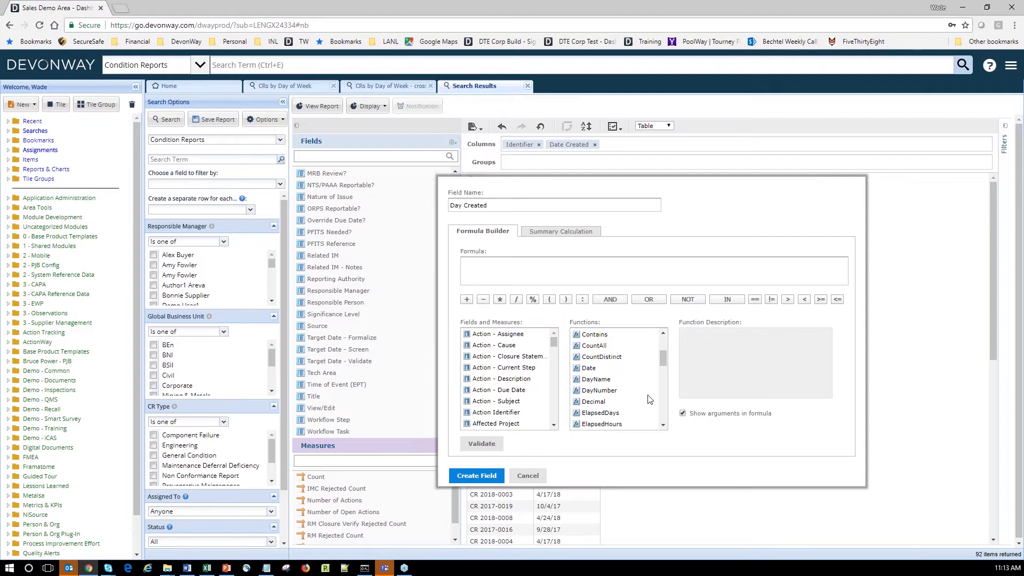
{"action": "double_click", "coordinate": [611, 380]}
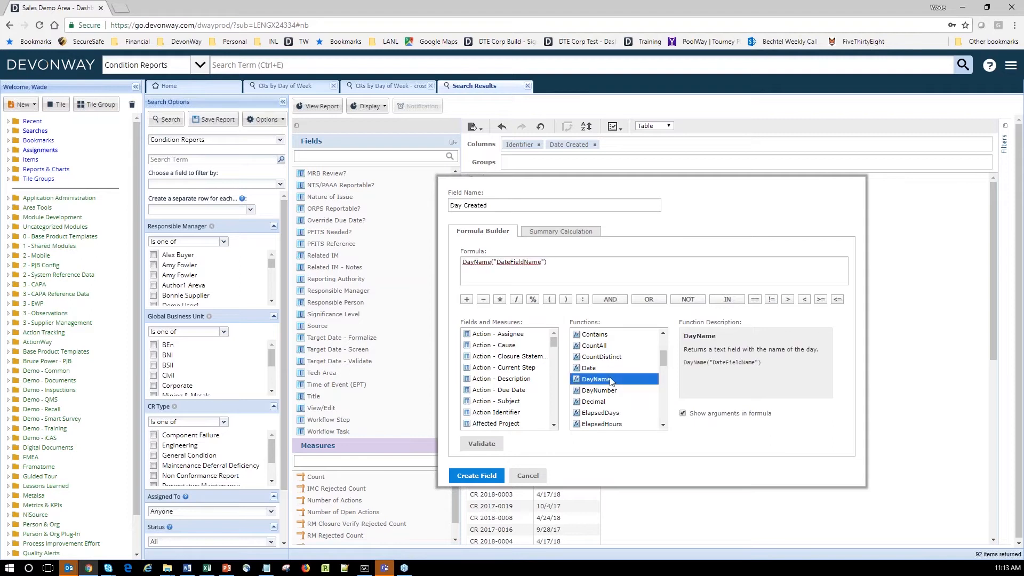
{"action": "left_click", "coordinate": [554, 425]}
{"action": "left_click", "coordinate": [553, 426]}
{"action": "left_click", "coordinate": [554, 427]}
{"action": "left_click", "coordinate": [554, 427]}
{"action": "left_click", "coordinate": [554, 427]}
{"action": "left_click", "coordinate": [553, 426]}
{"action": "left_click", "coordinate": [553, 426]}
{"action": "left_click", "coordinate": [554, 426]}
{"action": "left_click", "coordinate": [554, 427]}
{"action": "left_click", "coordinate": [553, 427]}
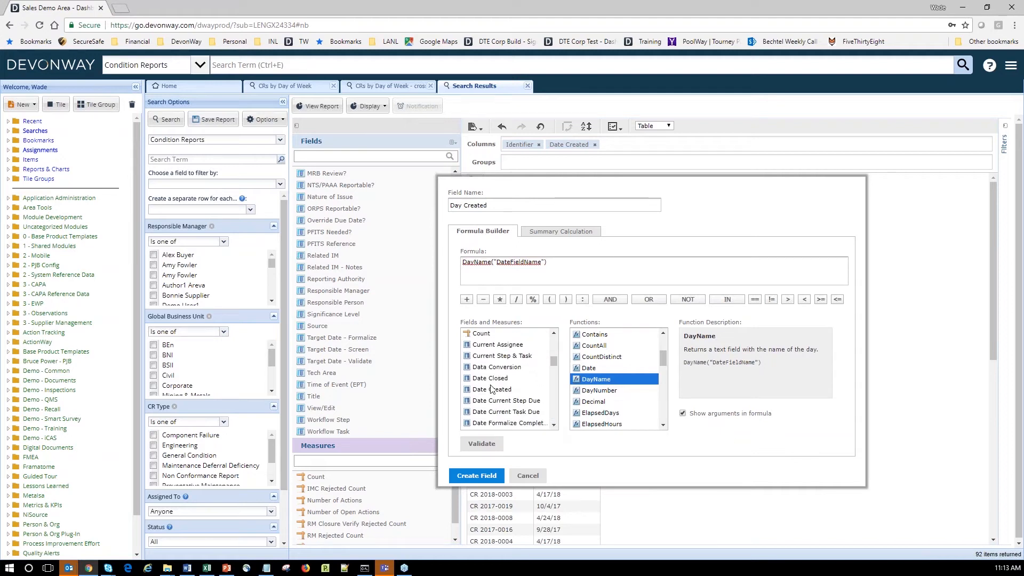
Replace the placeholder with Date Created, validate DayName("Date Created"), and create the field.
{"action": "double_click", "coordinate": [519, 262]}
{"action": "double_click", "coordinate": [491, 389]}
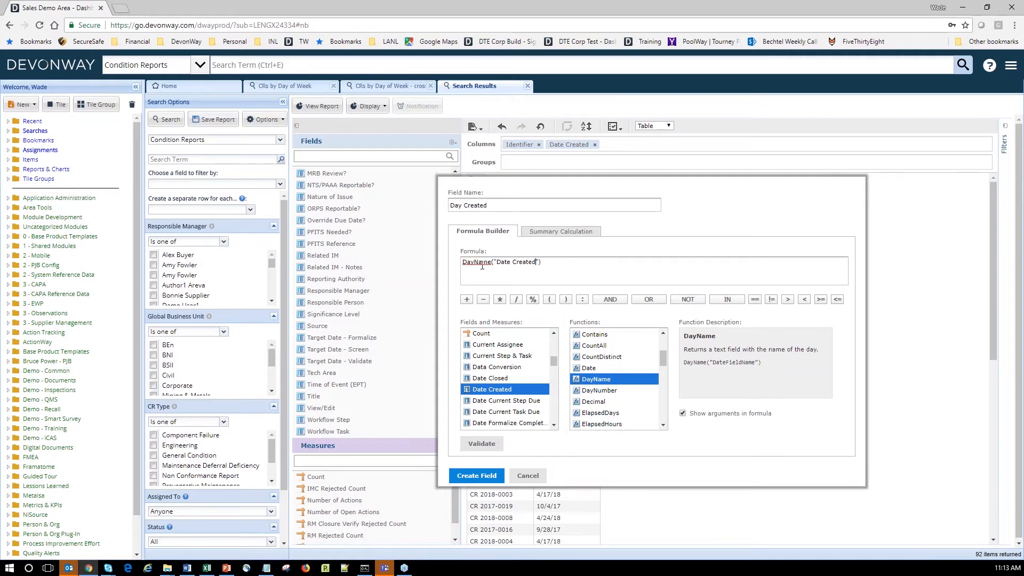
{"action": "left_click", "coordinate": [486, 451]}
{"action": "left_click", "coordinate": [480, 476]}
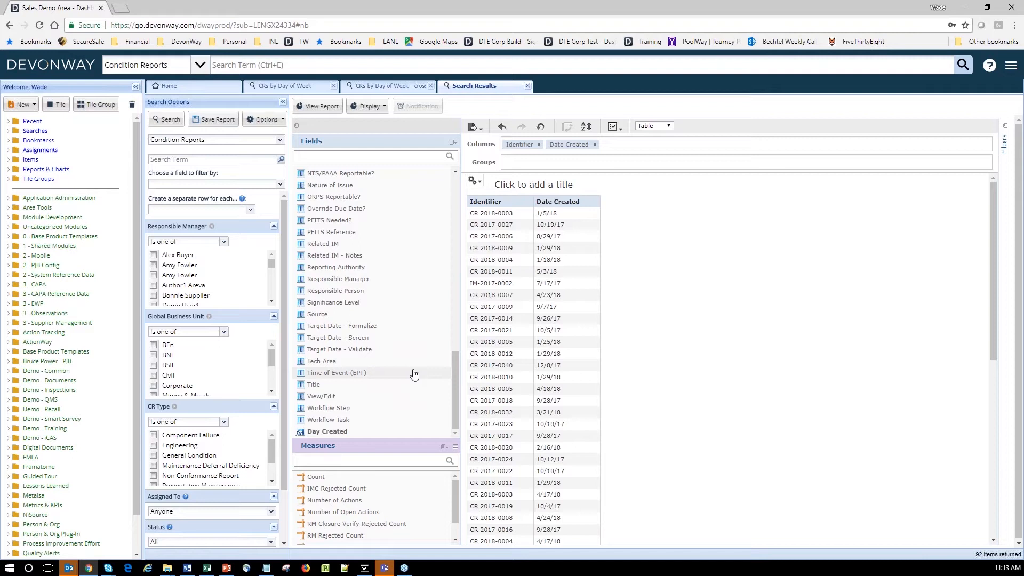
Add the new Day Created field as a table column.
{"action": "left_click", "coordinate": [347, 434]}
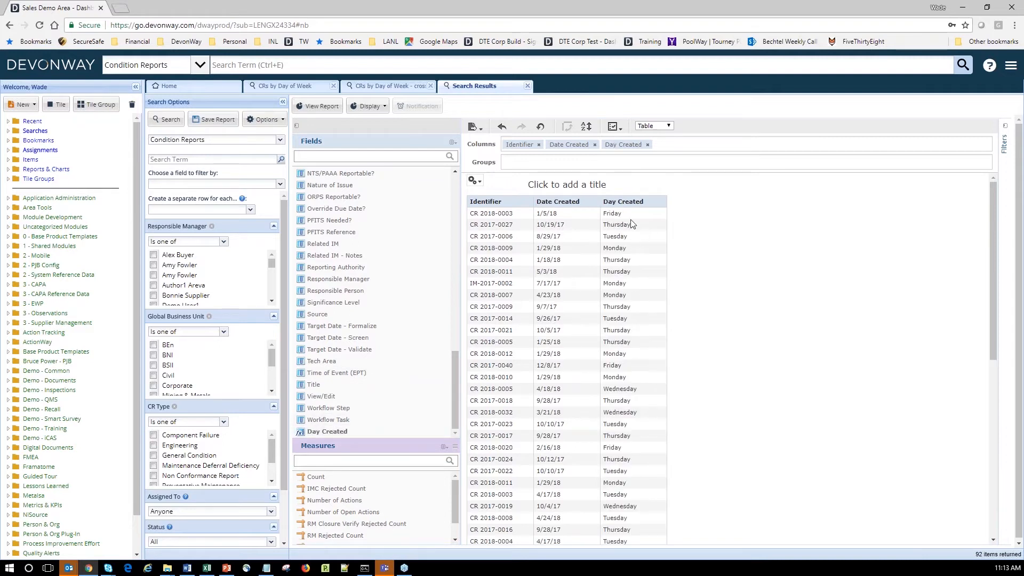
{"action": "scroll", "coordinate": [625, 362], "scroll_direction": "down", "scroll_amount": 7}
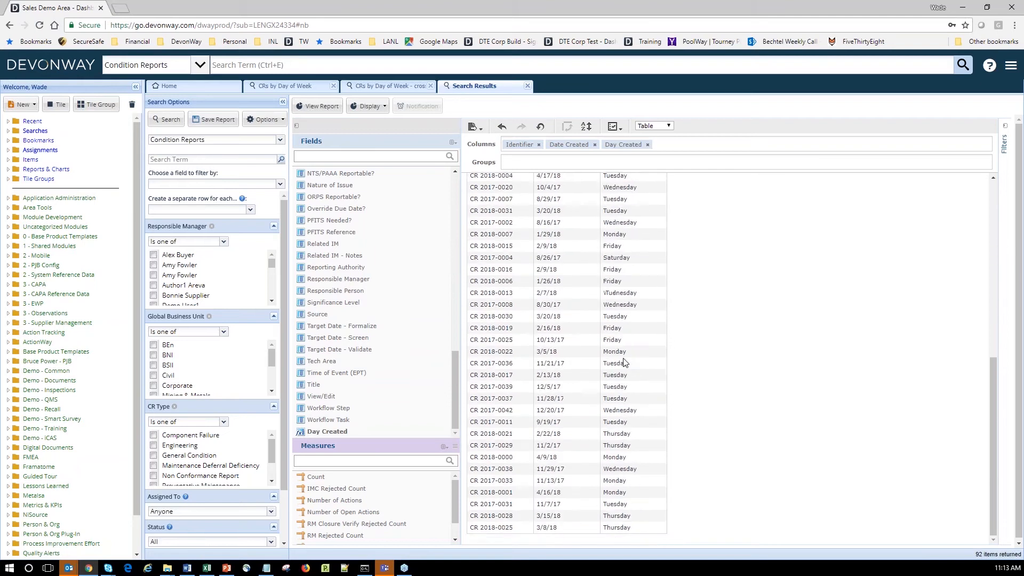
{"action": "scroll", "coordinate": [625, 362], "scroll_direction": "up", "scroll_amount": 7}
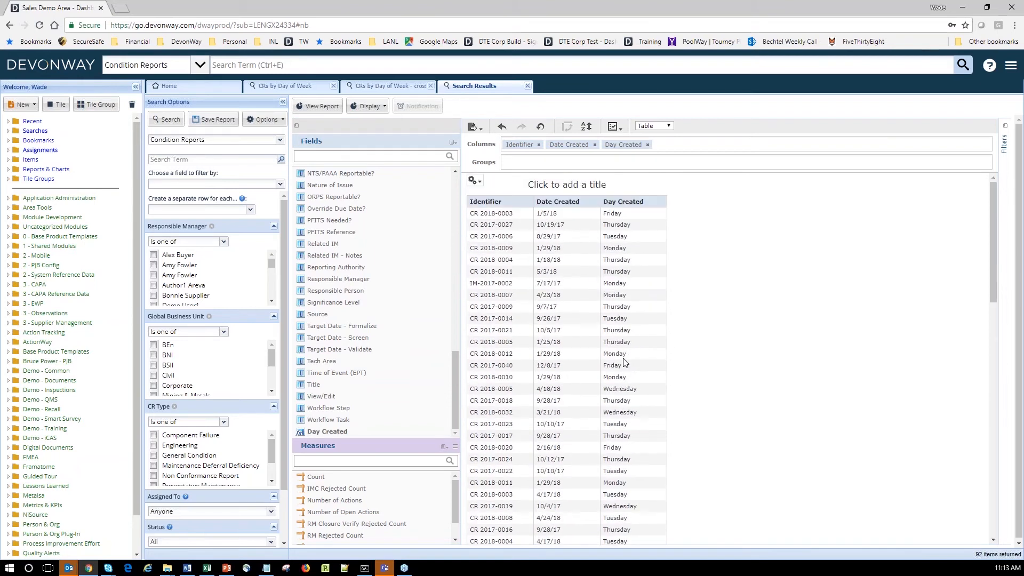
Remove the Identifier, Date Created and Day Created columns from the table.
{"action": "left_click", "coordinate": [538, 145]}
{"action": "left_click", "coordinate": [552, 145]}
{"action": "left_click", "coordinate": [552, 145]}
{"action": "left_click", "coordinate": [669, 125]}
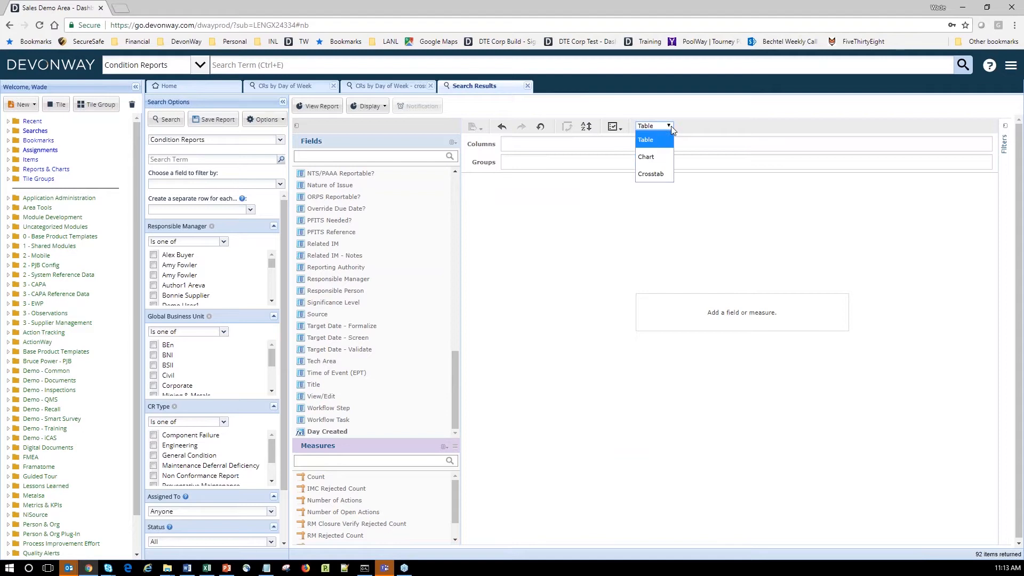
Make the report a chart with Day Created as rows and Count as measure, collapsing side panels.
{"action": "left_click", "coordinate": [654, 156]}
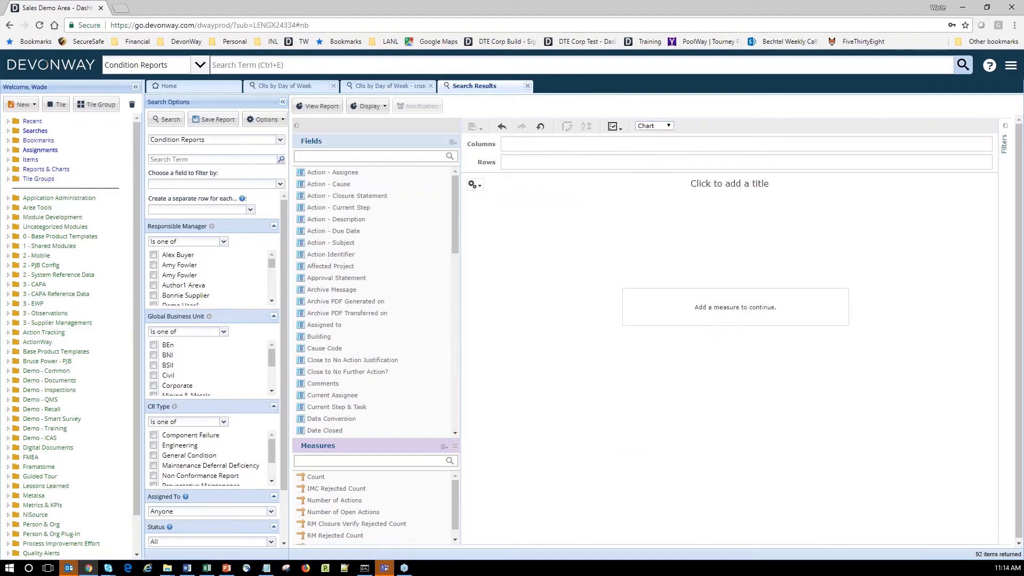
{"action": "scroll", "coordinate": [401, 385], "scroll_direction": "down", "scroll_amount": 10}
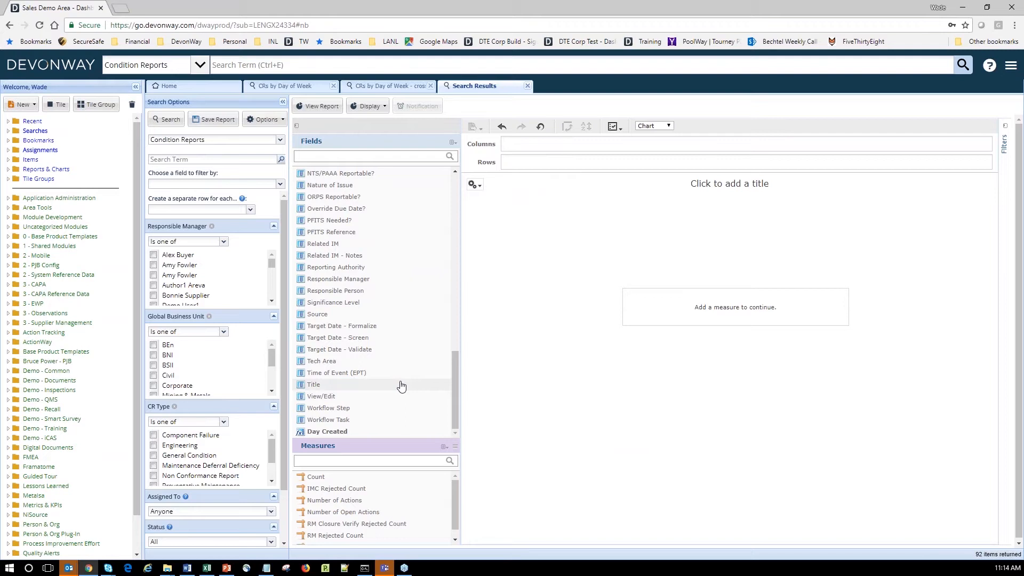
{"action": "left_click", "coordinate": [336, 433]}
{"action": "double_click", "coordinate": [336, 433]}
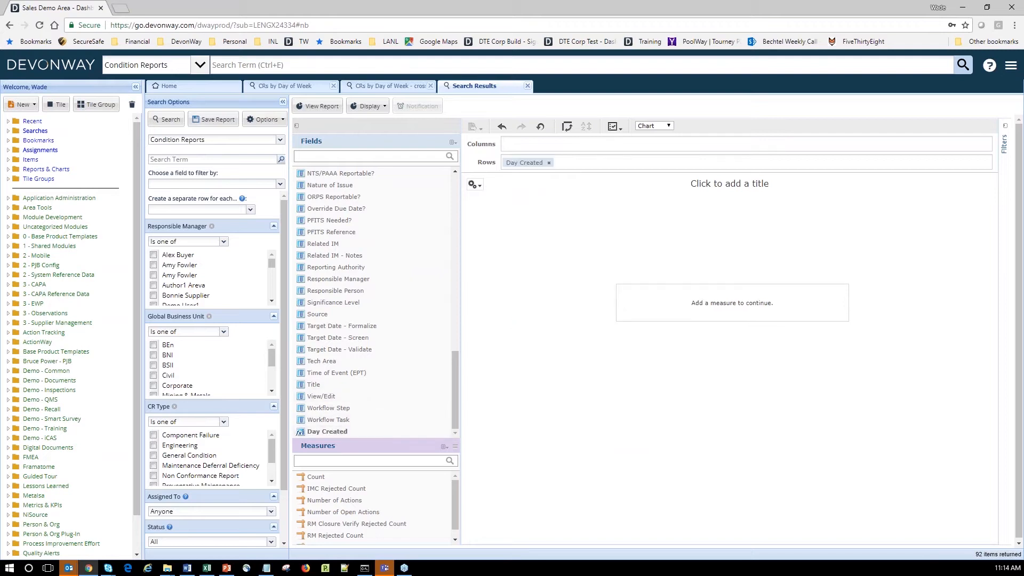
{"action": "double_click", "coordinate": [312, 481]}
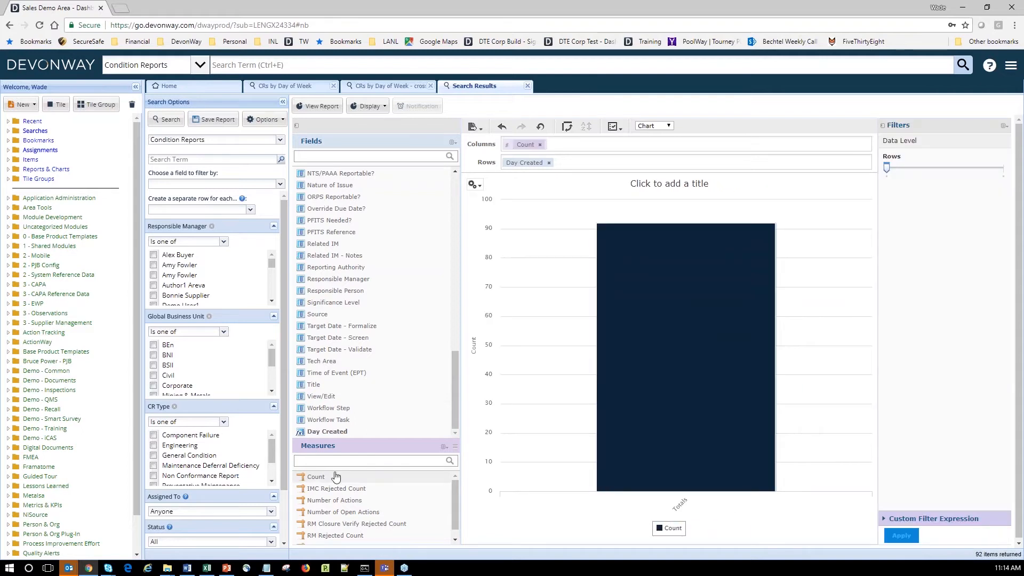
{"action": "left_click", "coordinate": [136, 87]}
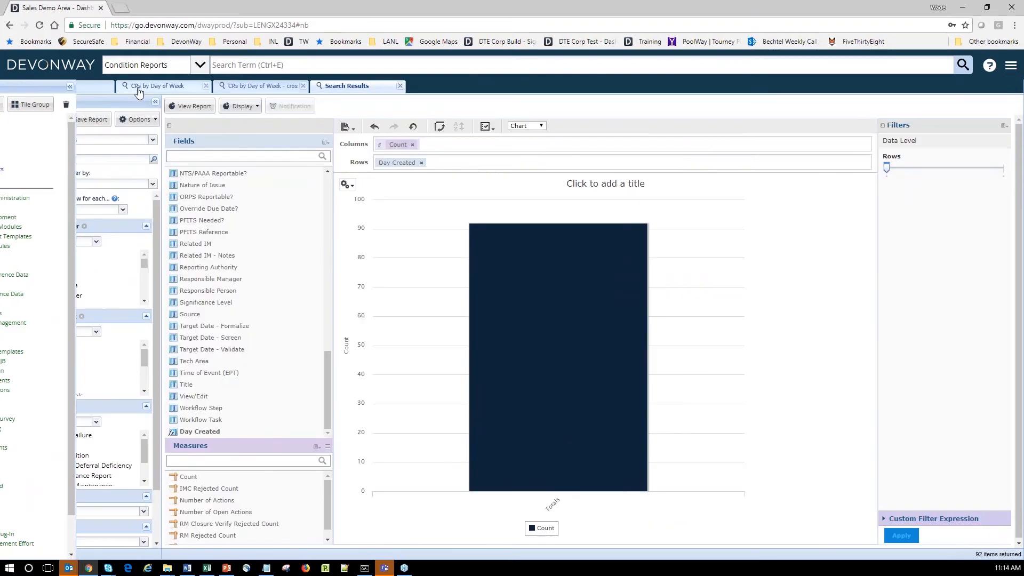
{"action": "left_click", "coordinate": [154, 101]}
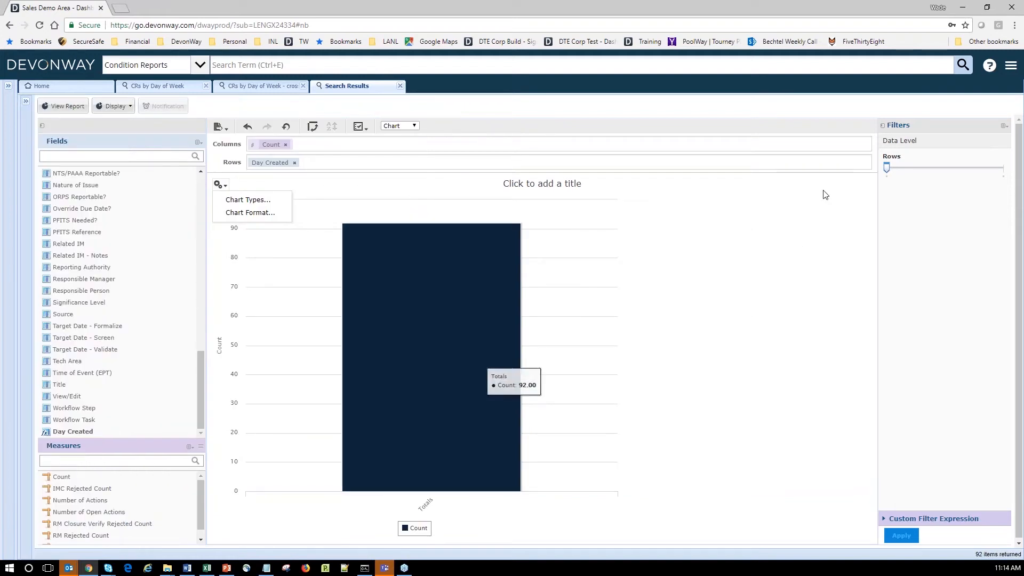
Set the rows level to Day Created so each weekday gets its own bar, keeping the title.
{"action": "left_click", "coordinate": [962, 169]}
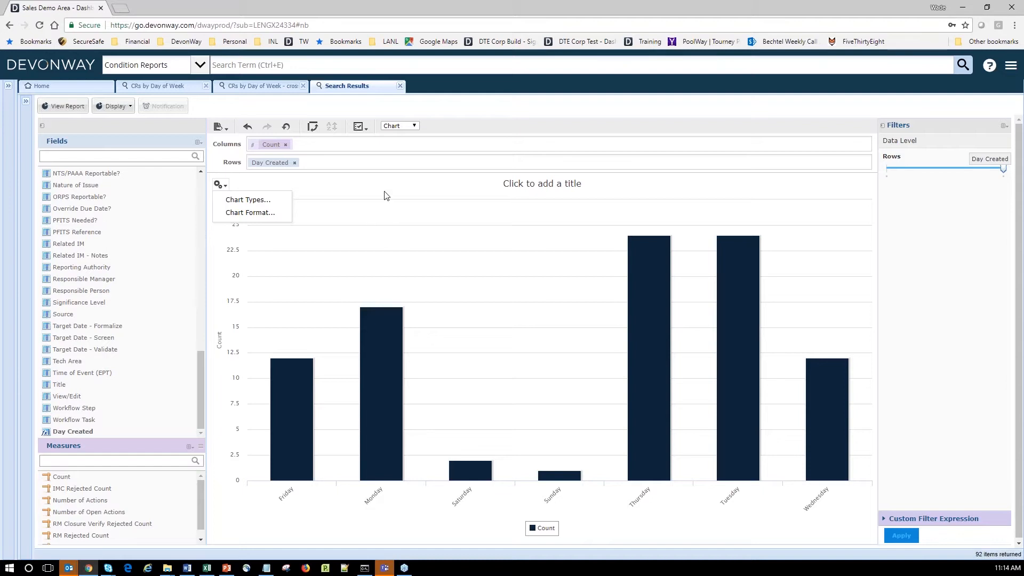
{"action": "left_click", "coordinate": [655, 190]}
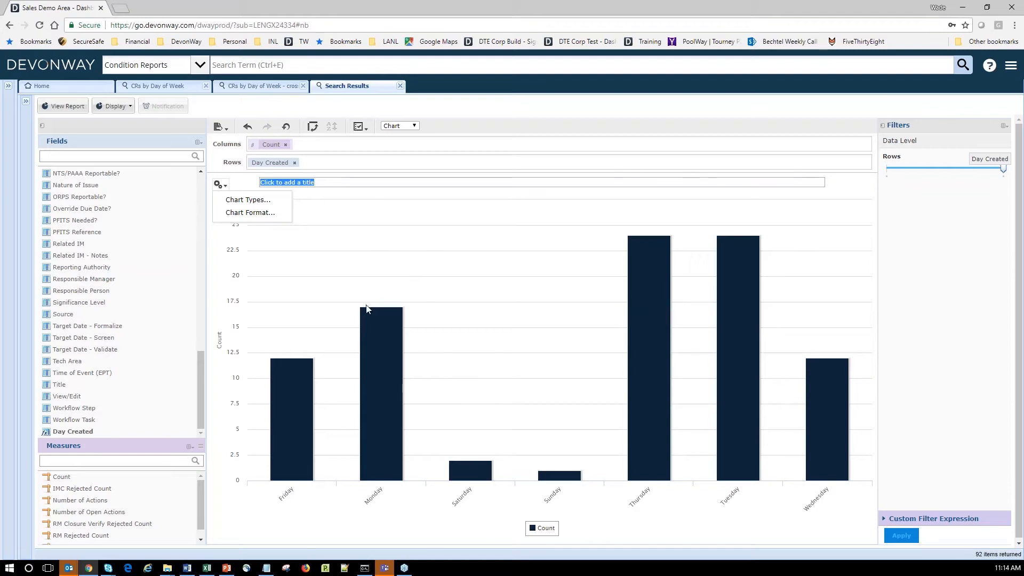
{"action": "left_click", "coordinate": [828, 229]}
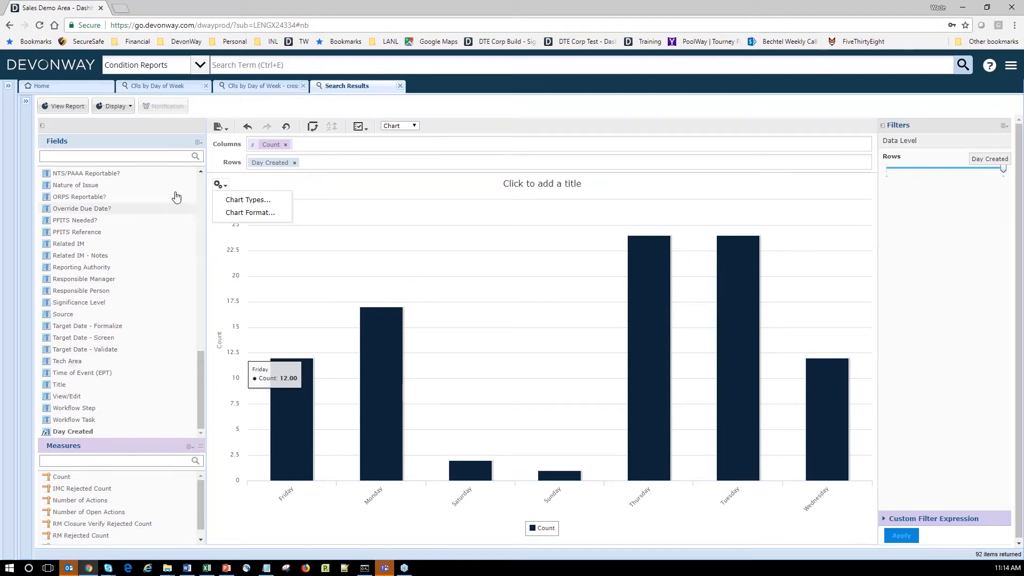
{"action": "left_click", "coordinate": [198, 142]}
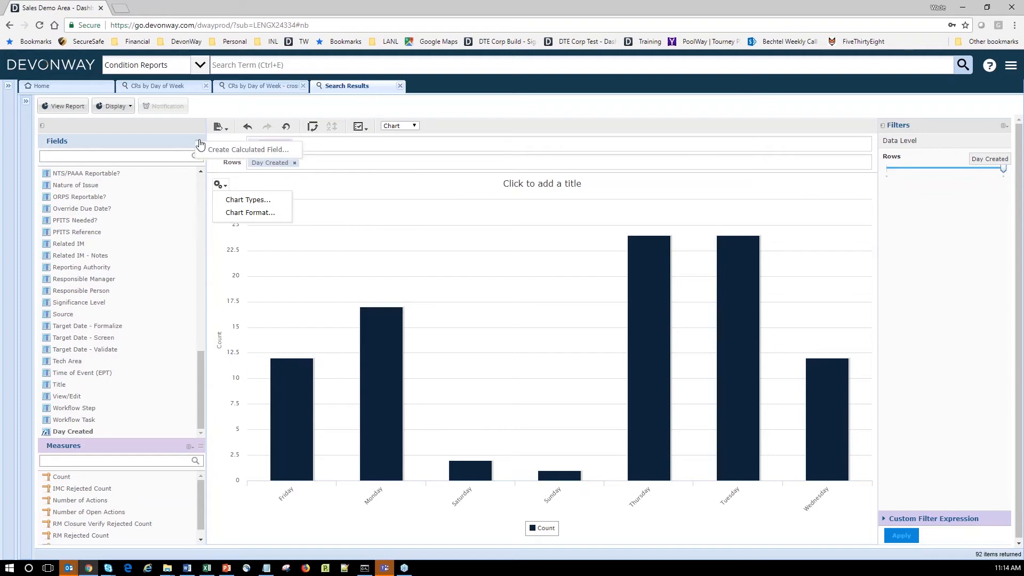
Begin a calculated field named New Field whose formula starts with Case().
{"action": "left_click", "coordinate": [206, 150]}
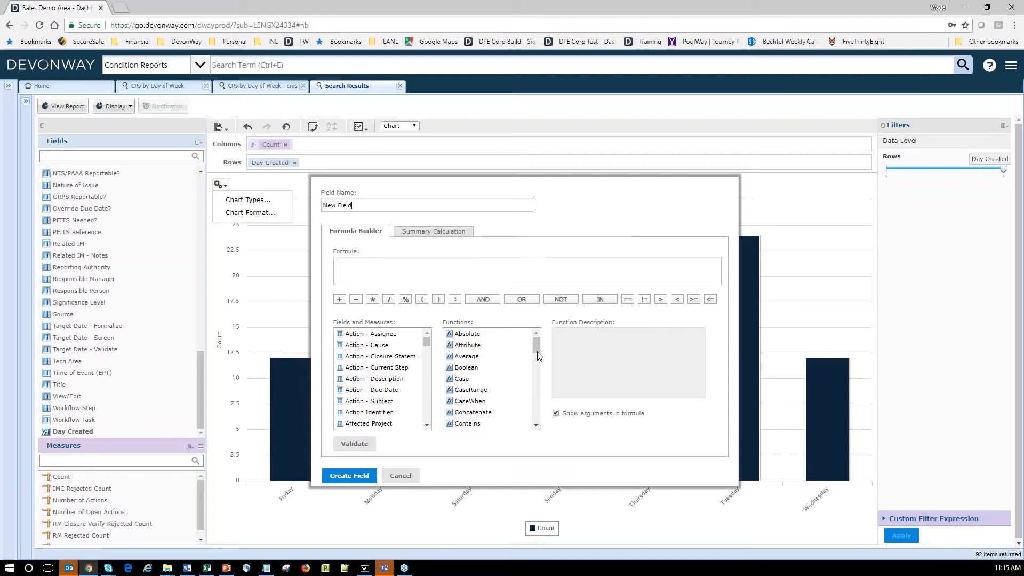
{"action": "left_click_drag", "start_coordinate": [536, 348], "coordinate": [538, 397]}
{"action": "left_click_drag", "start_coordinate": [536, 397], "coordinate": [536, 398]}
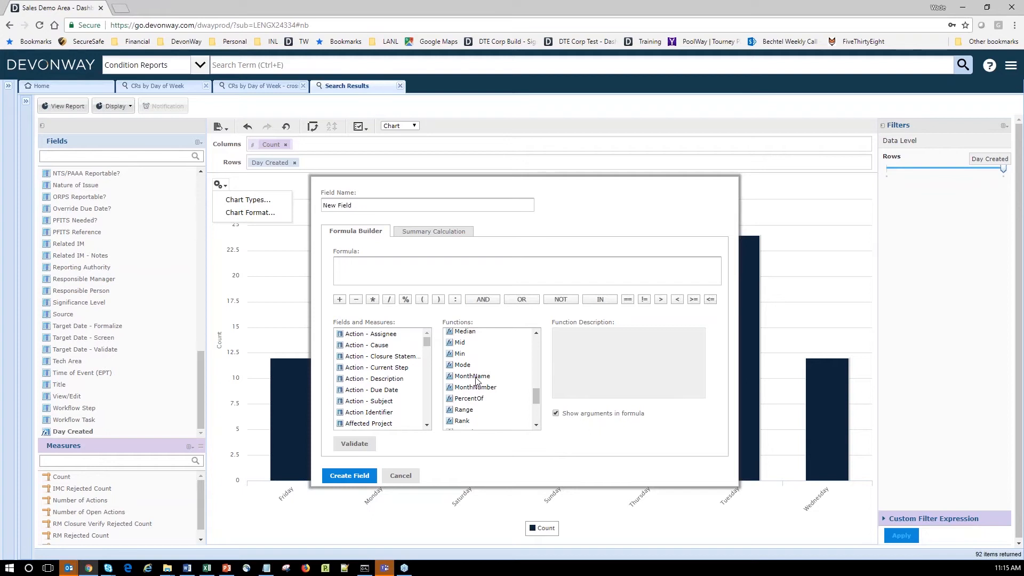
{"action": "left_click_drag", "start_coordinate": [537, 397], "coordinate": [536, 332]}
{"action": "double_click", "coordinate": [491, 353]}
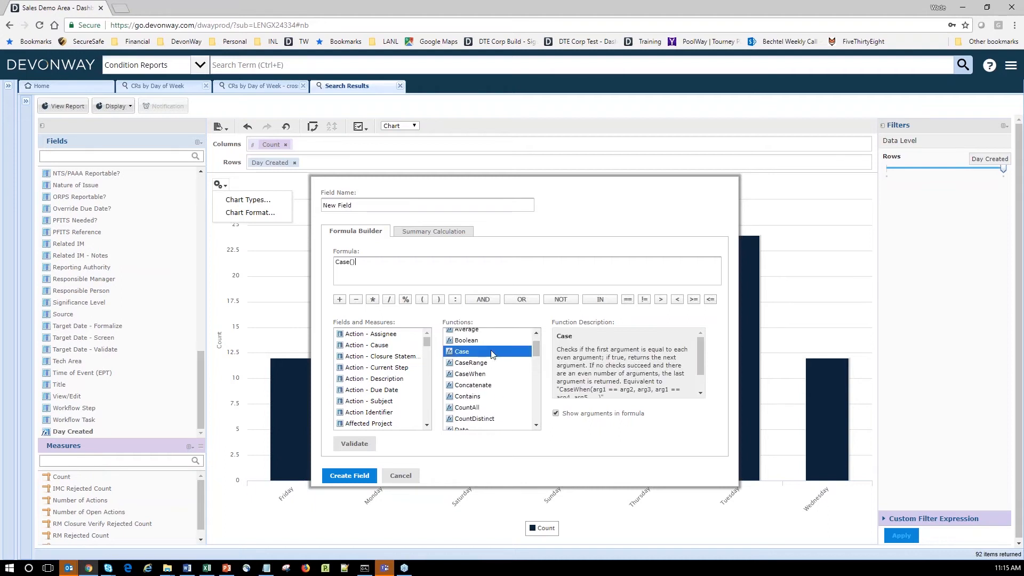
{"action": "scroll", "coordinate": [615, 364], "scroll_direction": "down", "scroll_amount": 1}
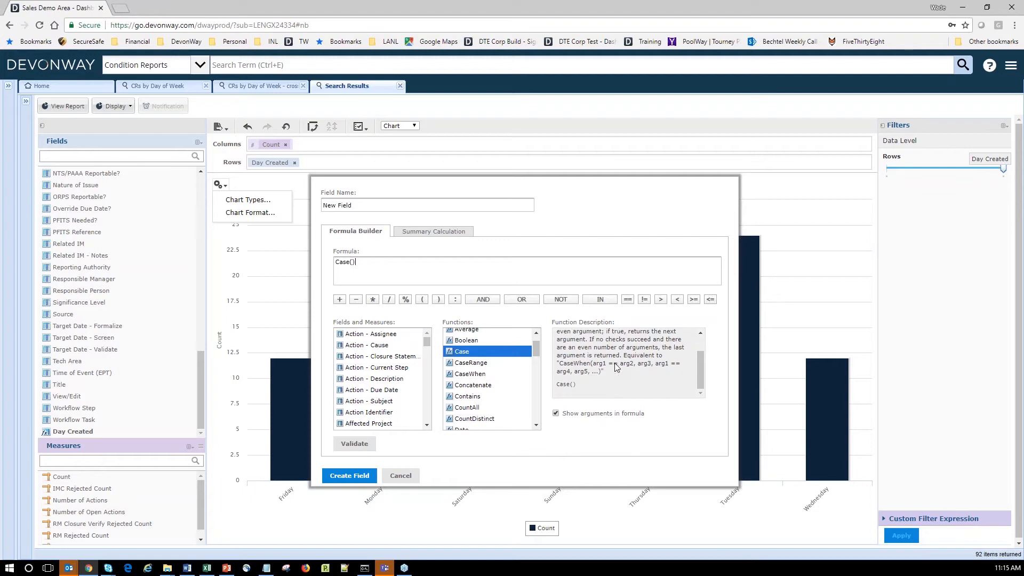
{"action": "scroll", "coordinate": [614, 363], "scroll_direction": "up", "scroll_amount": 1}
{"action": "left_click", "coordinate": [362, 268]}
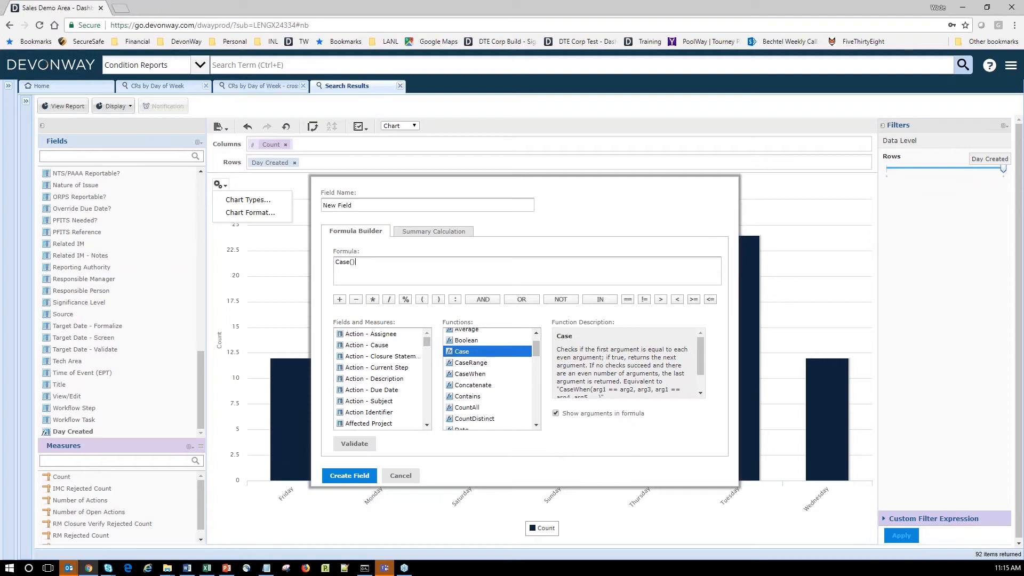
Present slide 12, 'BI Calculated Fields: Case Overview', as a full-screen slide show.
{"action": "left_click", "coordinate": [226, 568]}
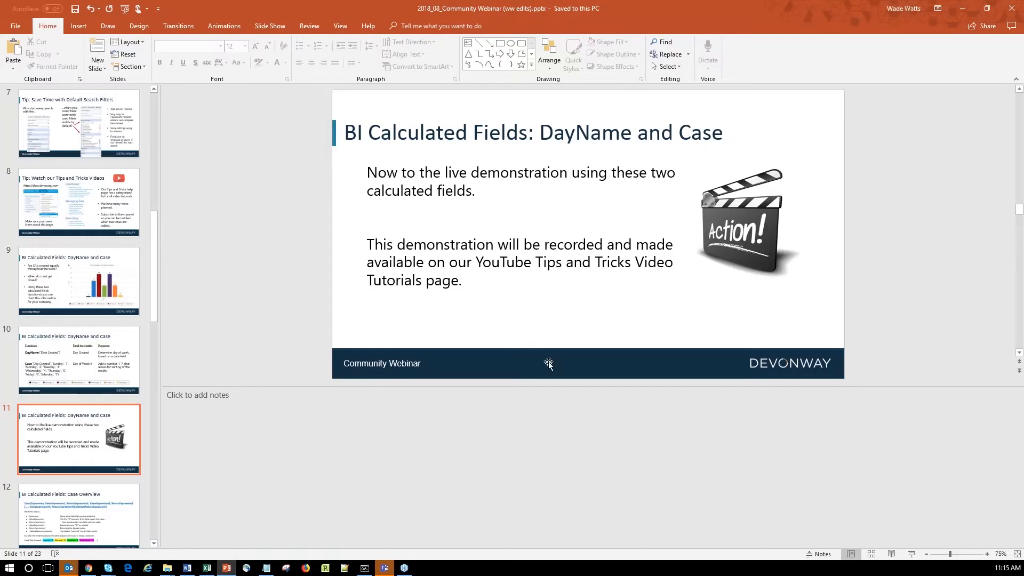
{"action": "scroll", "coordinate": [80, 421], "scroll_direction": "down", "scroll_amount": 2}
{"action": "left_click", "coordinate": [80, 416]}
{"action": "key", "text": "shift+F5"}
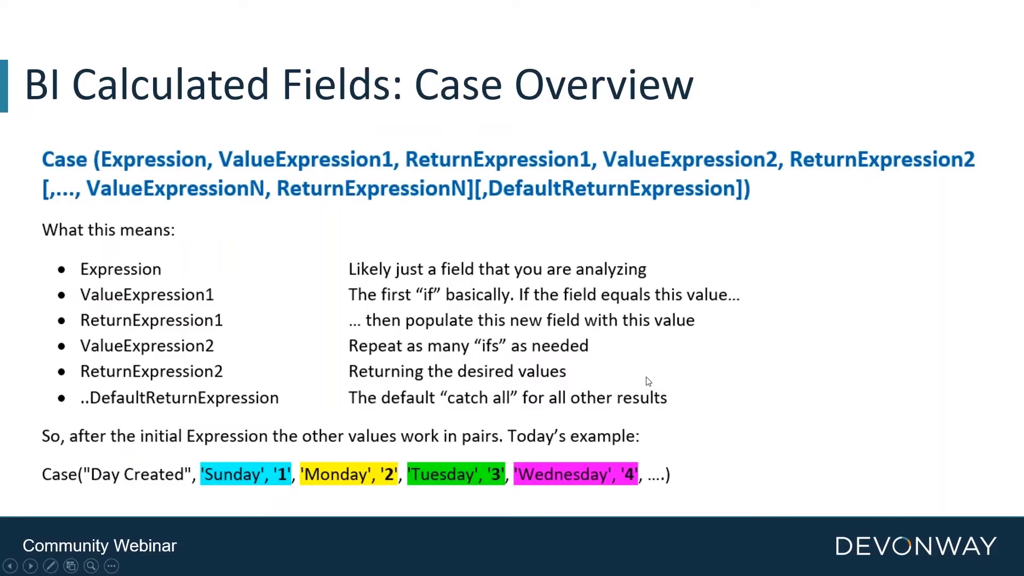
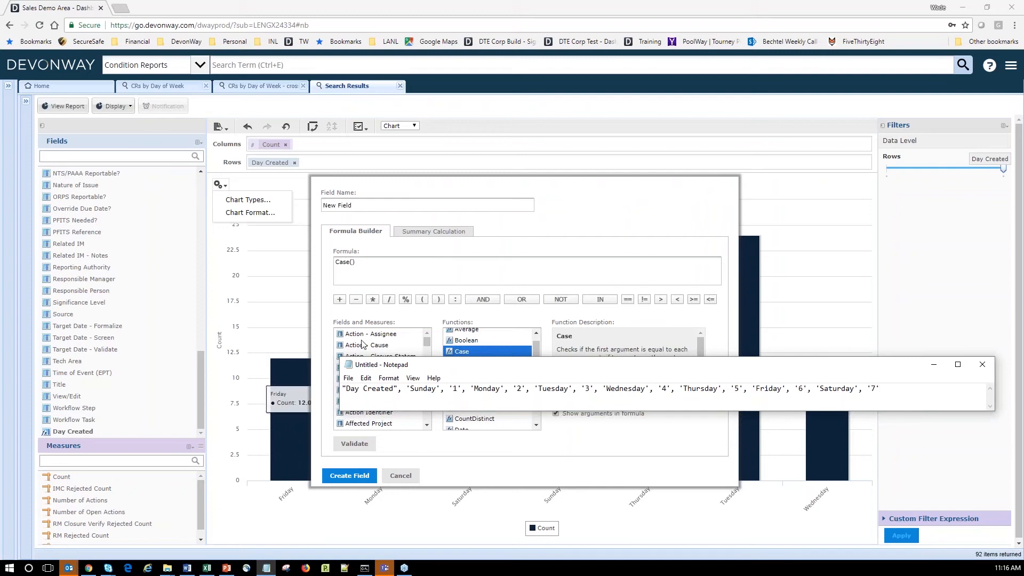
Paste the Notepad weekday-to-number mapping inside the Case() formula.
{"action": "left_click_drag", "start_coordinate": [888, 388], "coordinate": [299, 392]}
{"action": "key", "text": "ctrl+c"}
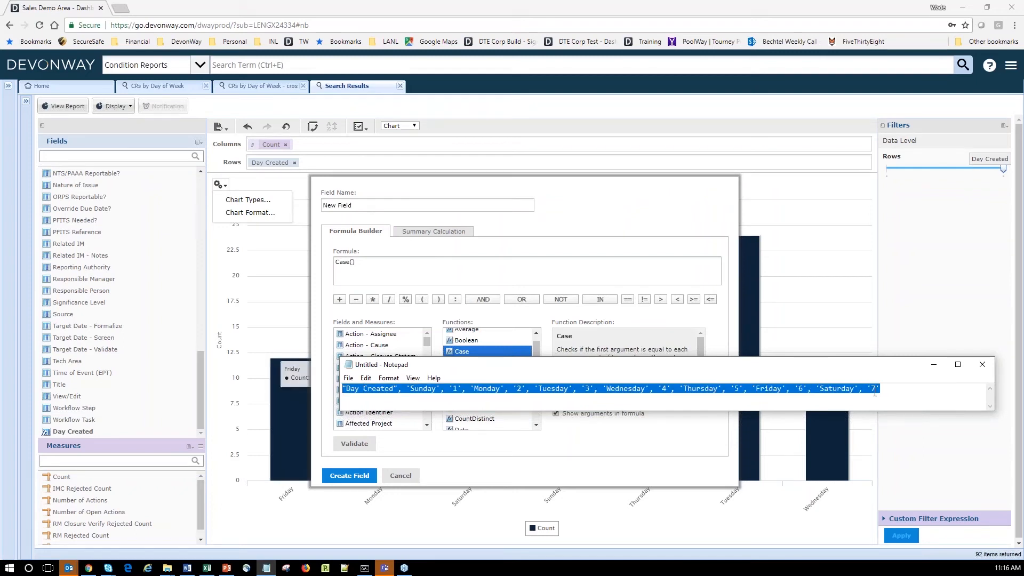
{"action": "left_click", "coordinate": [933, 364]}
{"action": "left_click_drag", "start_coordinate": [360, 264], "coordinate": [352, 265]}
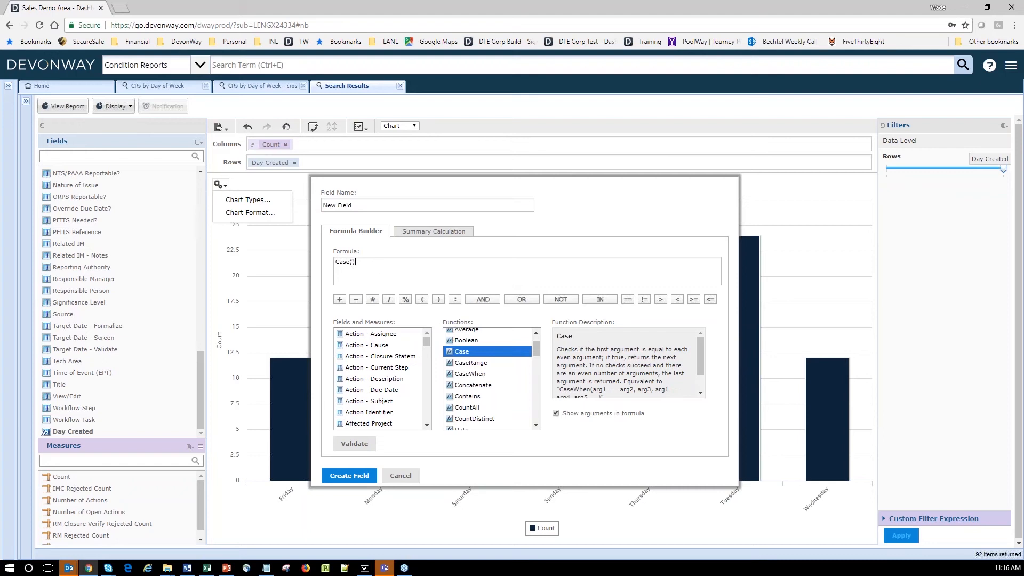
{"action": "key", "text": "ctrl+v"}
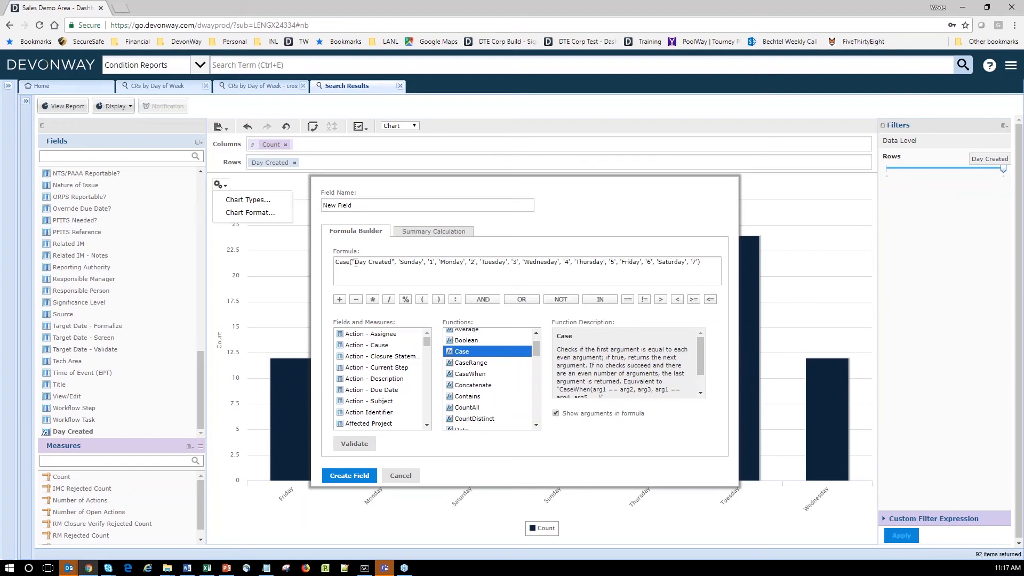
{"action": "left_click_drag", "start_coordinate": [378, 262], "coordinate": [390, 263]}
Name the field 'Day of Week #', validate the formula, and create it.
{"action": "triple_click", "coordinate": [323, 206]}
{"action": "type", "text": "Day of Week #"}
{"action": "left_click", "coordinate": [356, 444]}
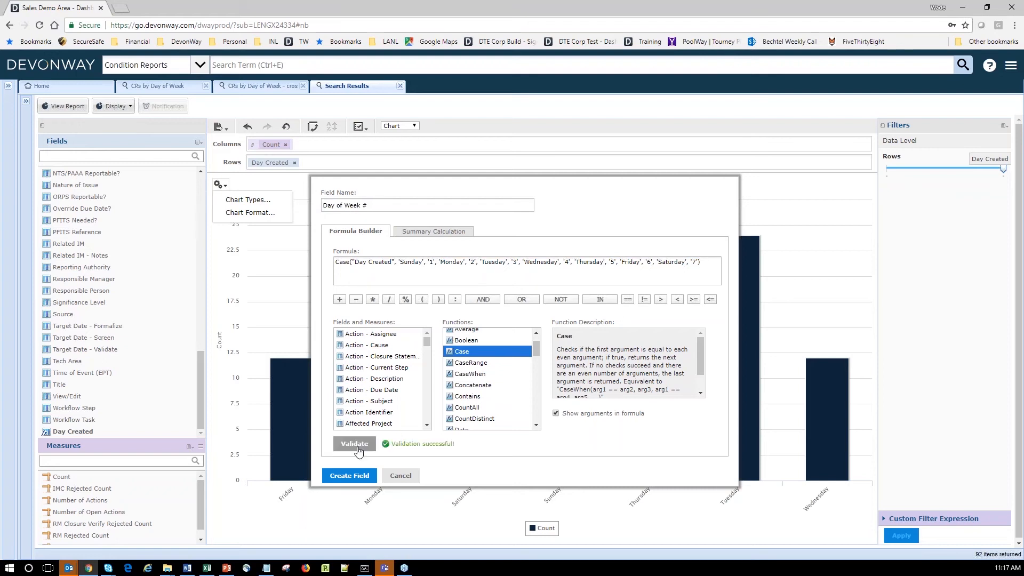
{"action": "left_click", "coordinate": [349, 475]}
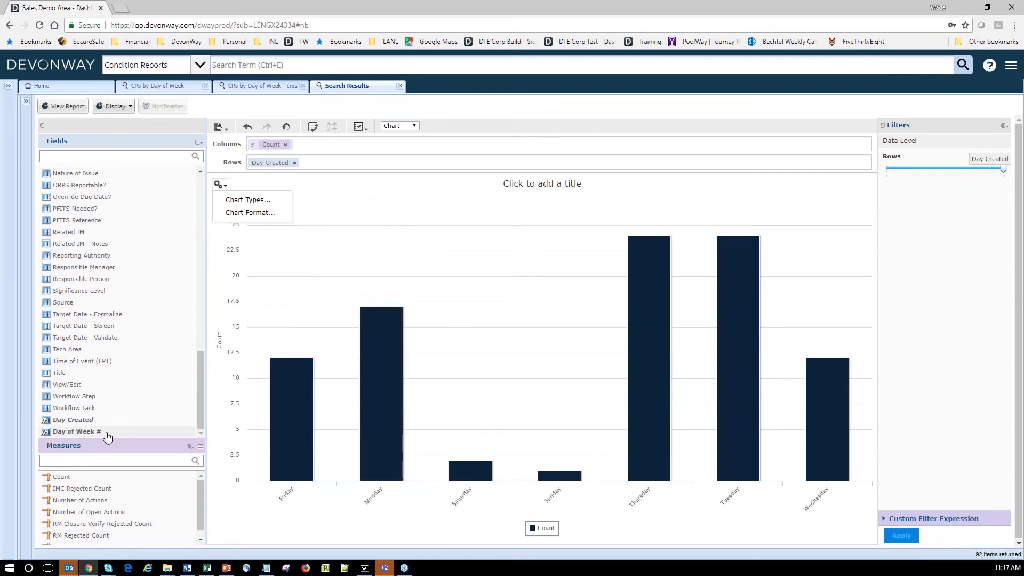
Add Day of Week # to the rows ahead of Day Created, with the detail level at Day Created.
{"action": "double_click", "coordinate": [107, 434]}
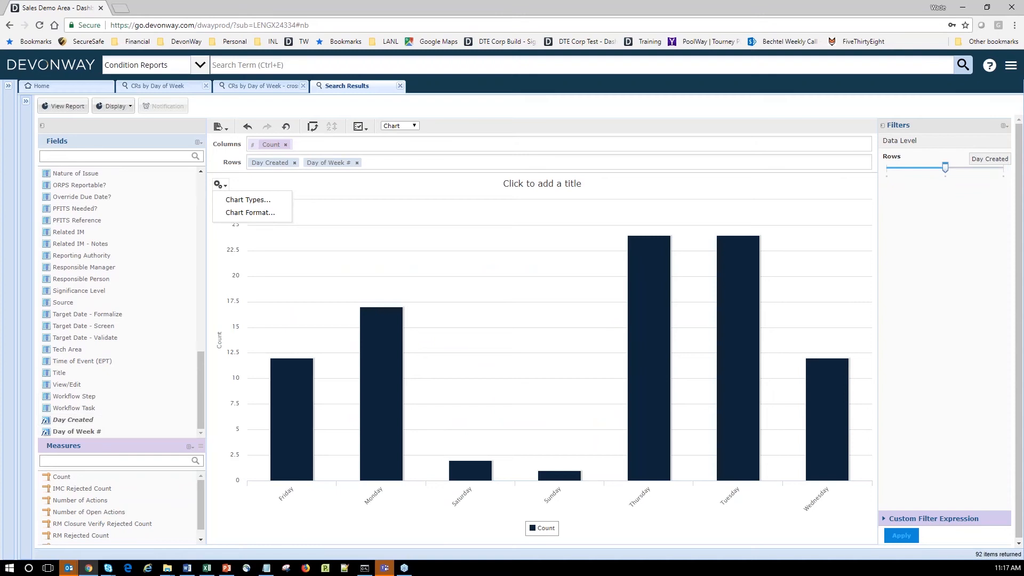
{"action": "left_click_drag", "start_coordinate": [942, 168], "coordinate": [1003, 167]}
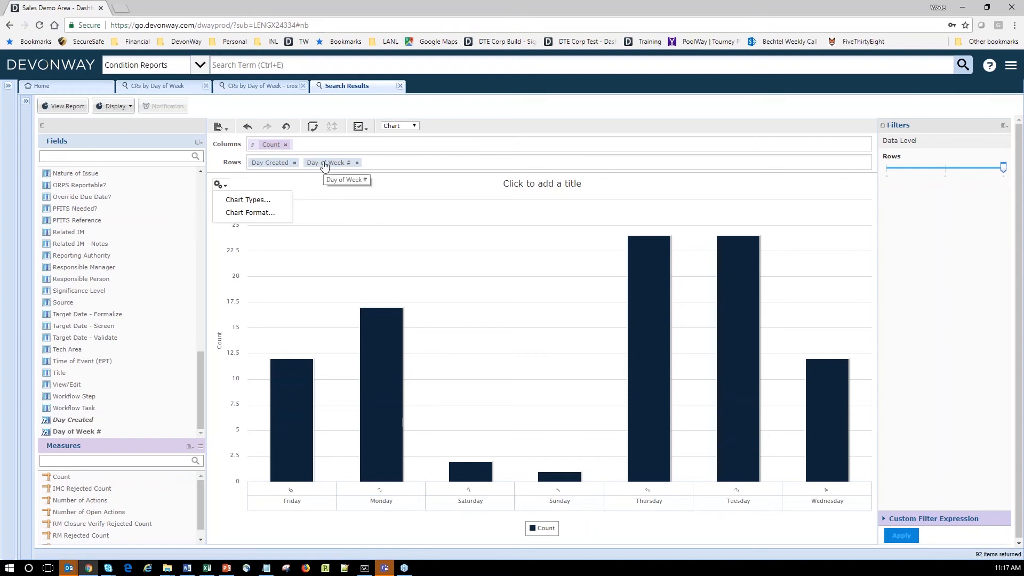
{"action": "left_click_drag", "start_coordinate": [335, 167], "coordinate": [268, 168]}
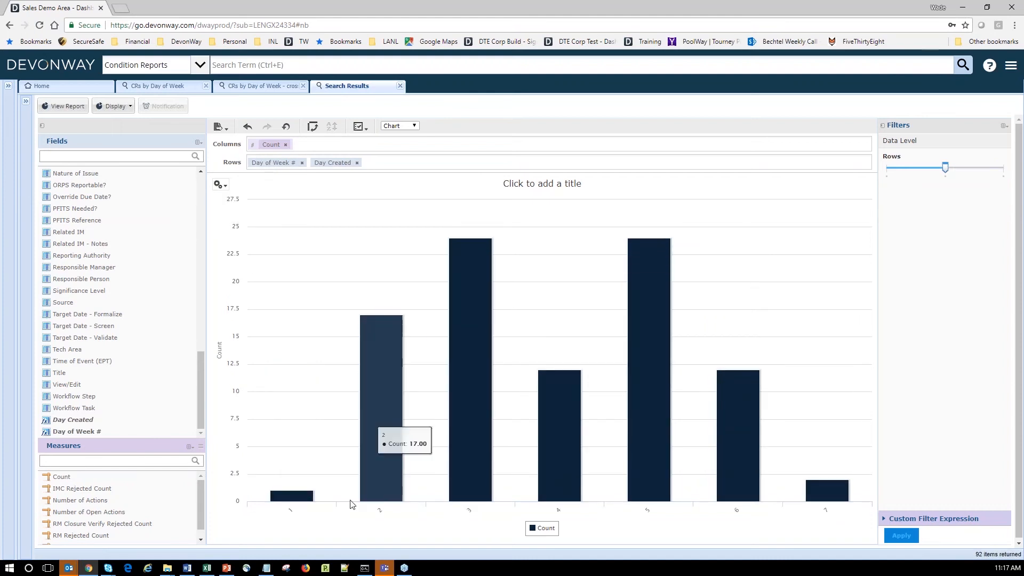
{"action": "left_click_drag", "start_coordinate": [944, 168], "coordinate": [986, 166]}
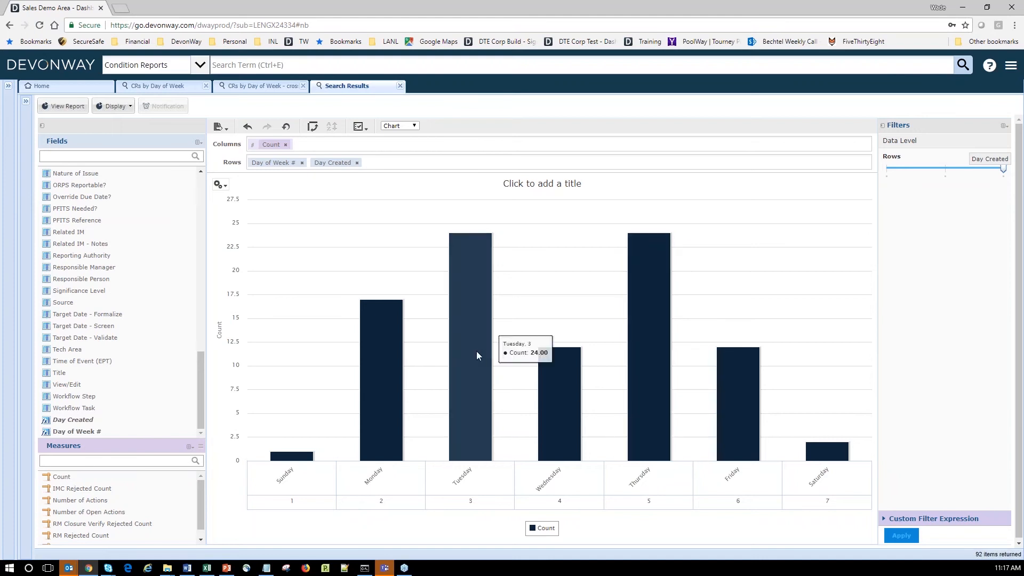
Switch to groups for coloured per-day bars, compare with the CRs by Day of Week report, then open the online help.
{"action": "left_click", "coordinate": [314, 131]}
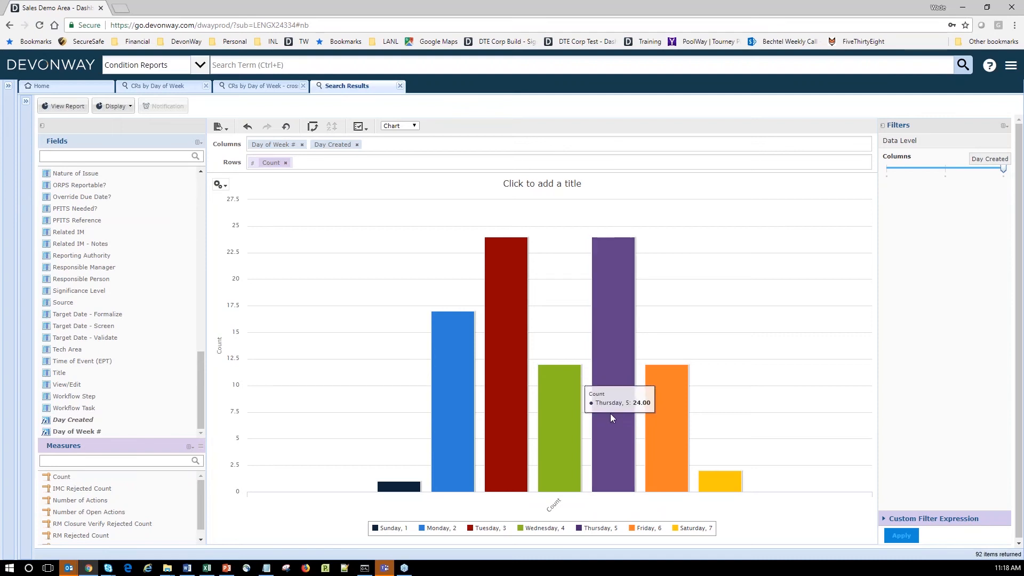
{"action": "left_click", "coordinate": [166, 88]}
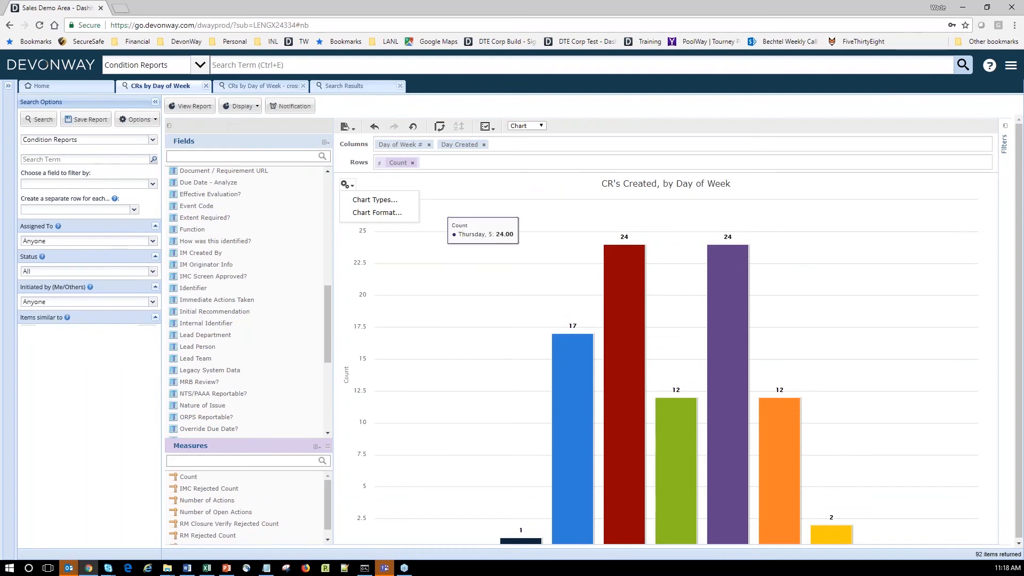
{"action": "left_click", "coordinate": [341, 88]}
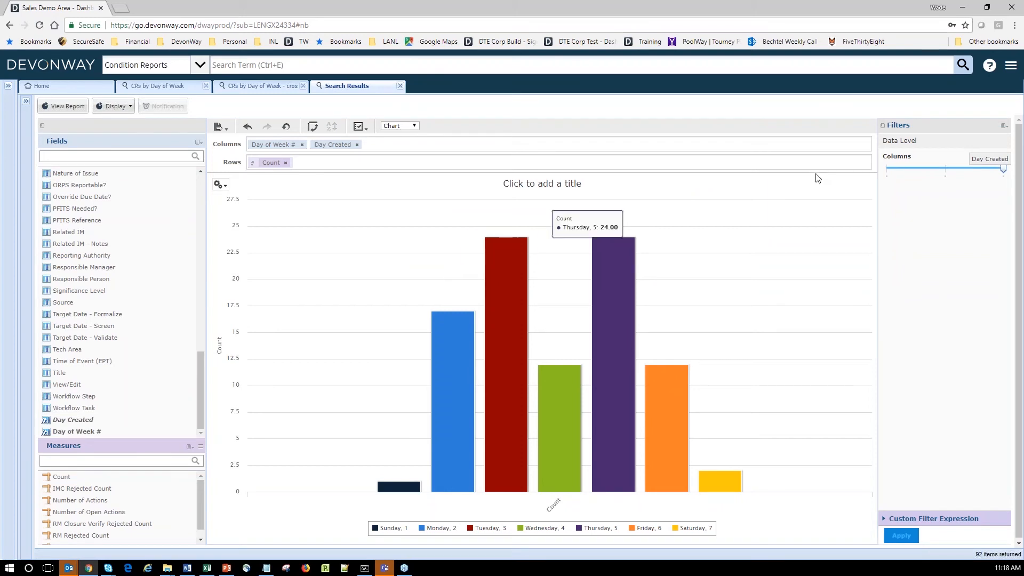
{"action": "left_click", "coordinate": [989, 72]}
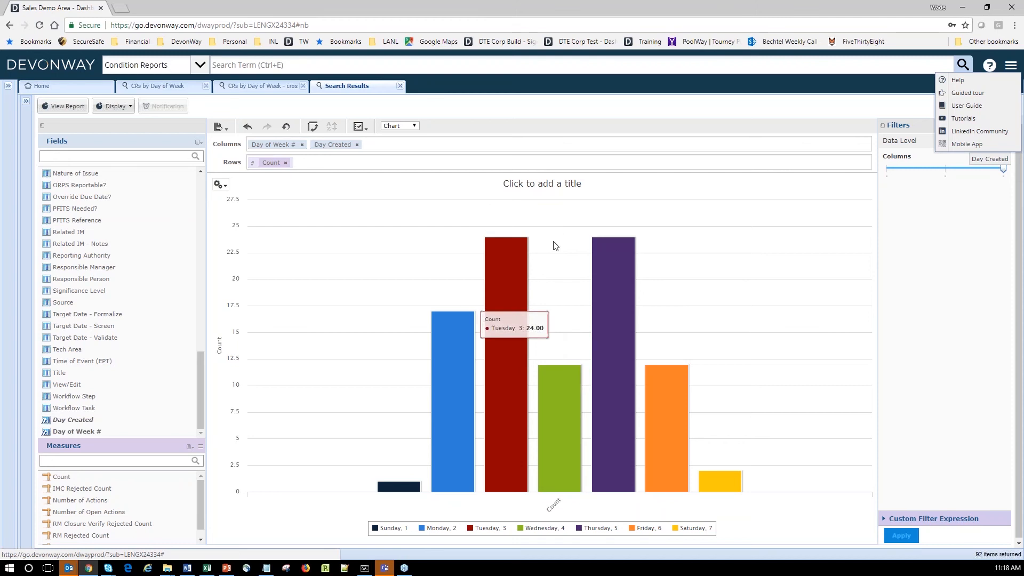
{"action": "left_click", "coordinate": [957, 79]}
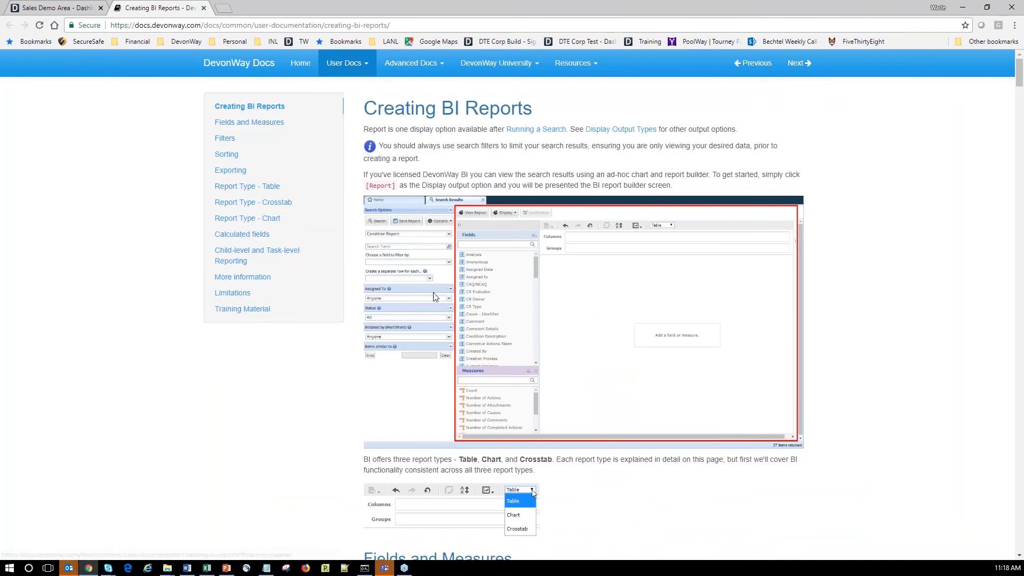
Go to the chart report section and scroll to the Advanced Chart Formatting properties table.
{"action": "left_click", "coordinate": [246, 223]}
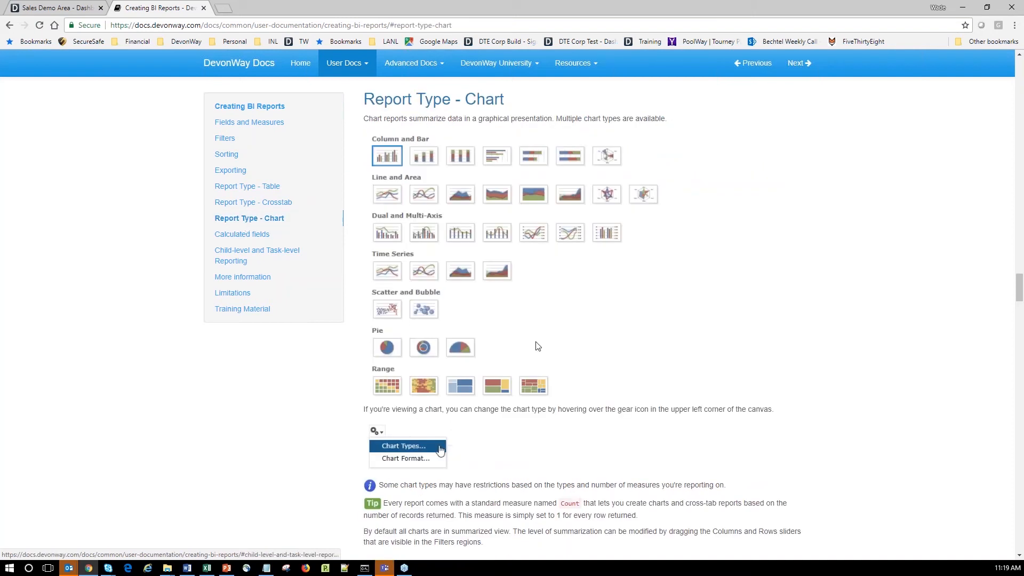
{"action": "scroll", "coordinate": [537, 346], "scroll_direction": "down", "scroll_amount": 7}
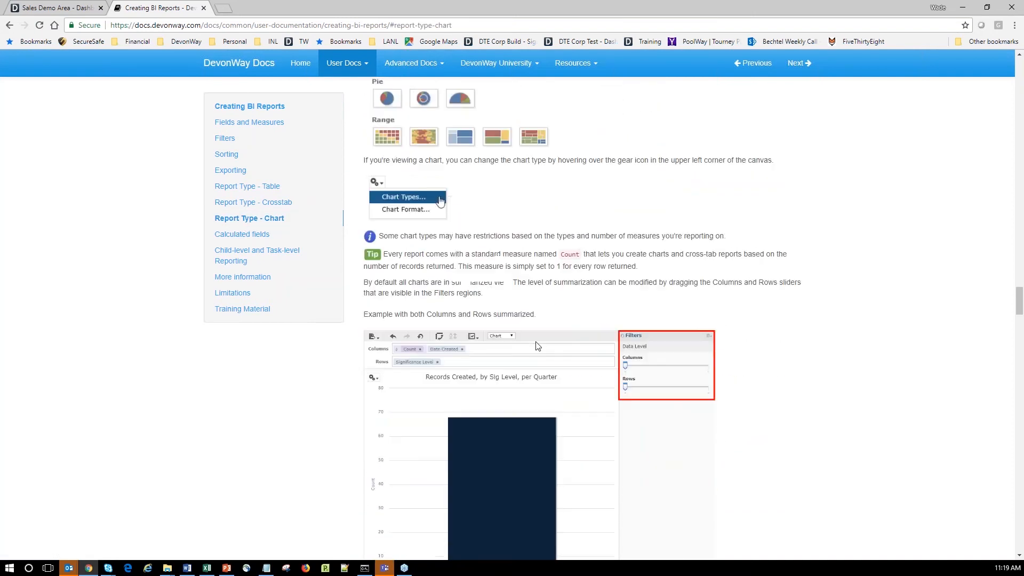
{"action": "scroll", "coordinate": [537, 347], "scroll_direction": "down", "scroll_amount": 5}
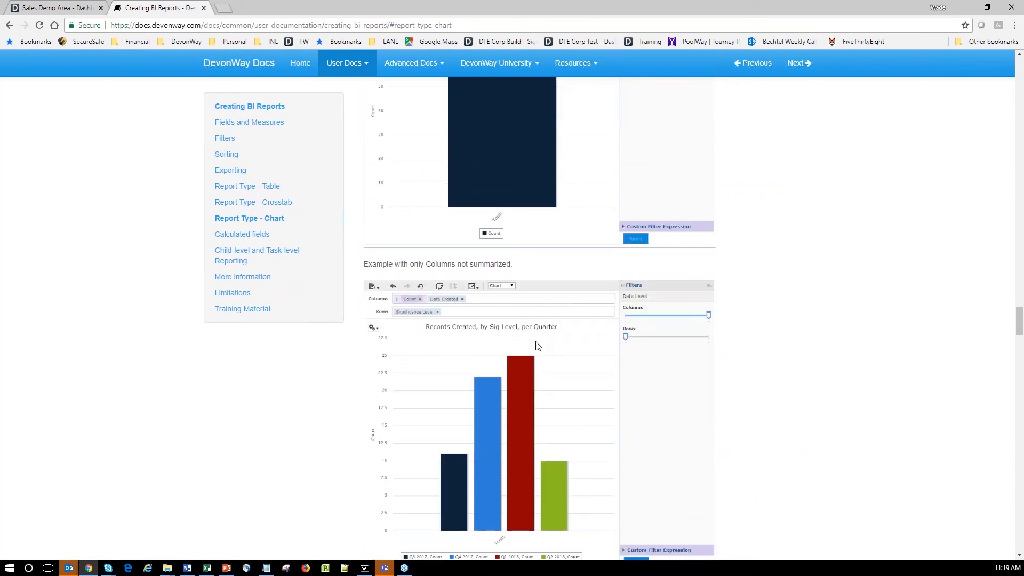
{"action": "scroll", "coordinate": [537, 346], "scroll_direction": "down", "scroll_amount": 11}
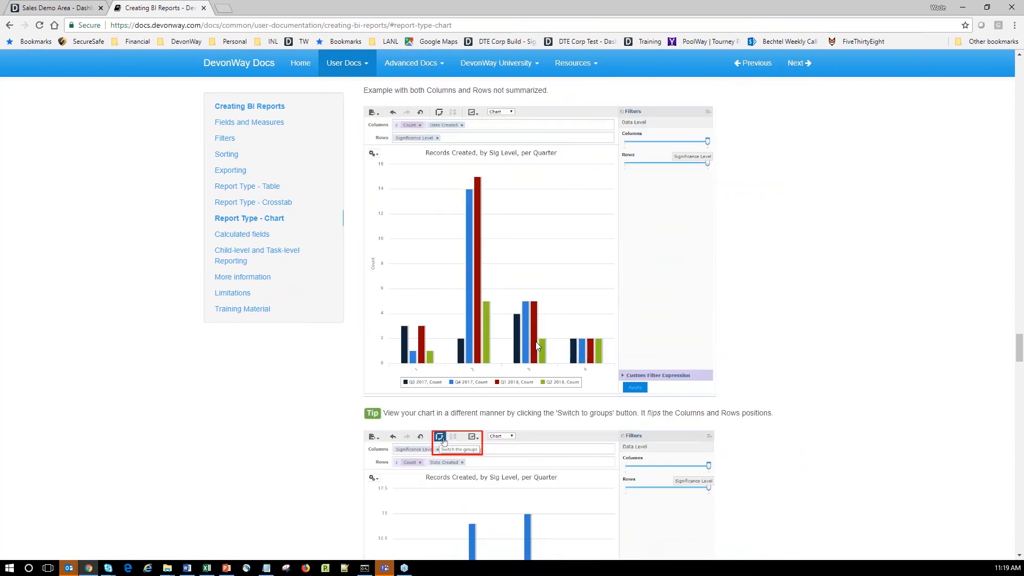
{"action": "scroll", "coordinate": [536, 344], "scroll_direction": "down", "scroll_amount": 7}
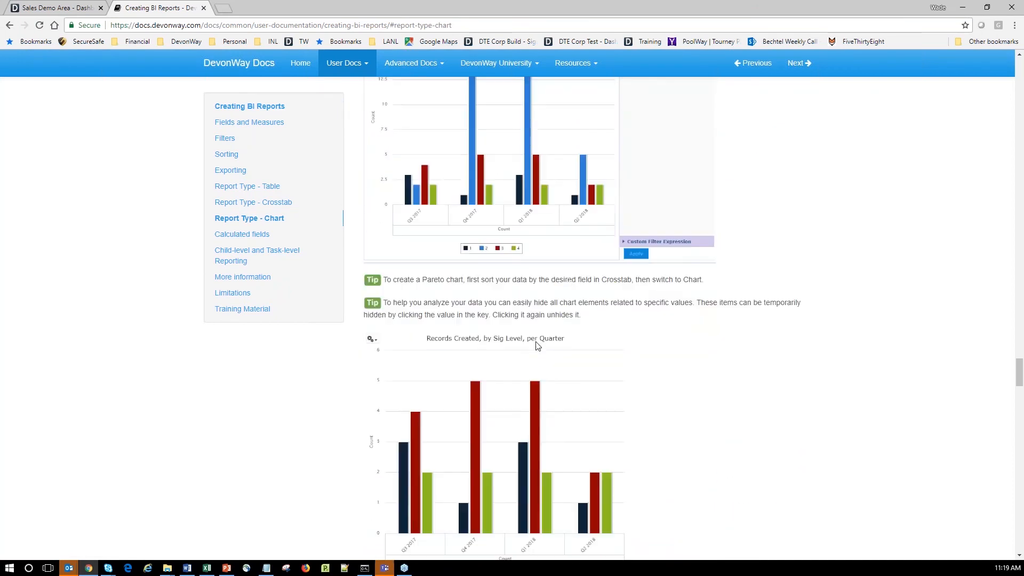
{"action": "scroll", "coordinate": [537, 346], "scroll_direction": "down", "scroll_amount": 7}
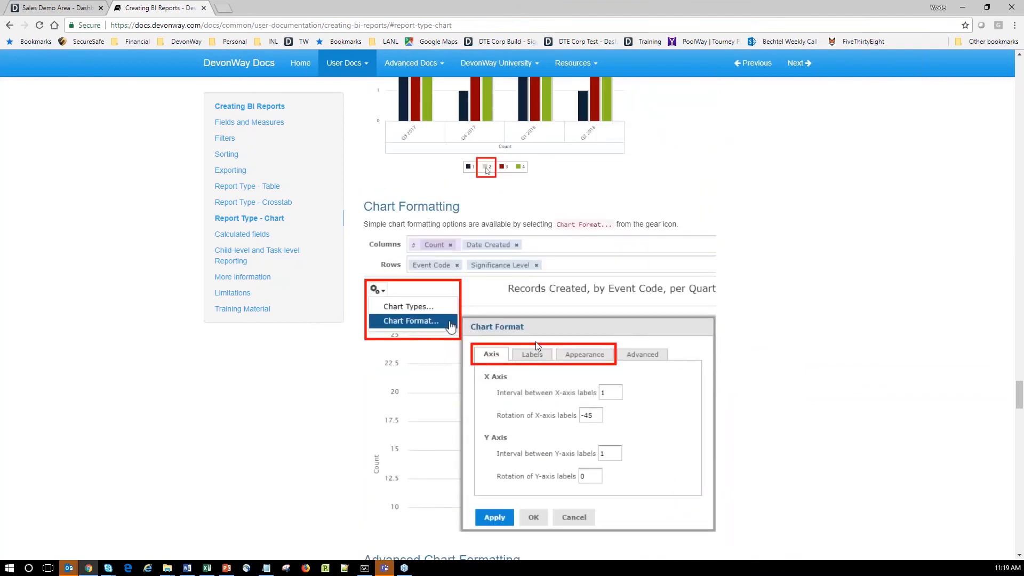
{"action": "scroll", "coordinate": [538, 346], "scroll_direction": "down", "scroll_amount": 9}
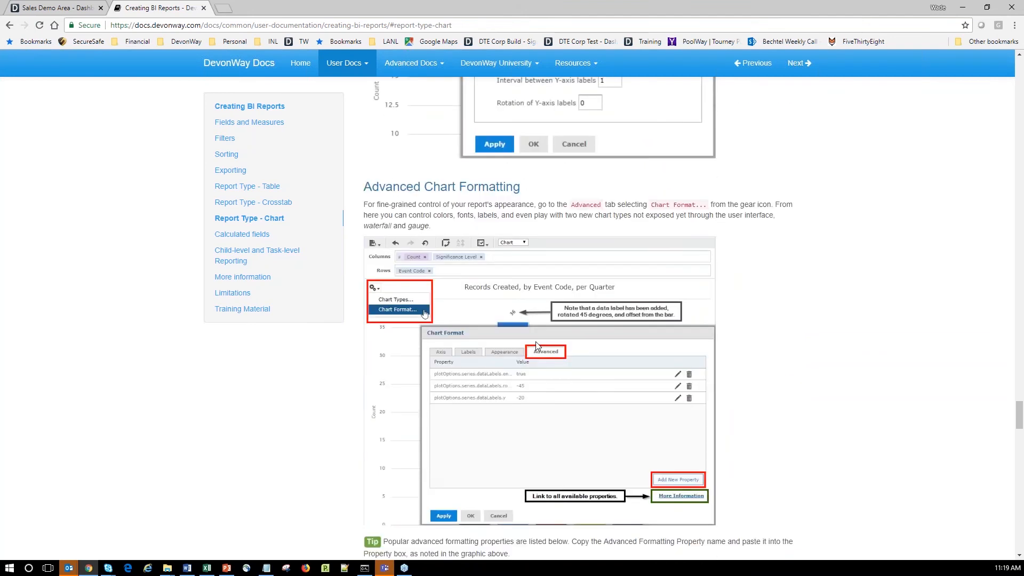
{"action": "scroll", "coordinate": [537, 346], "scroll_direction": "up", "scroll_amount": 2}
{"action": "scroll", "coordinate": [503, 317], "scroll_direction": "down", "scroll_amount": 2}
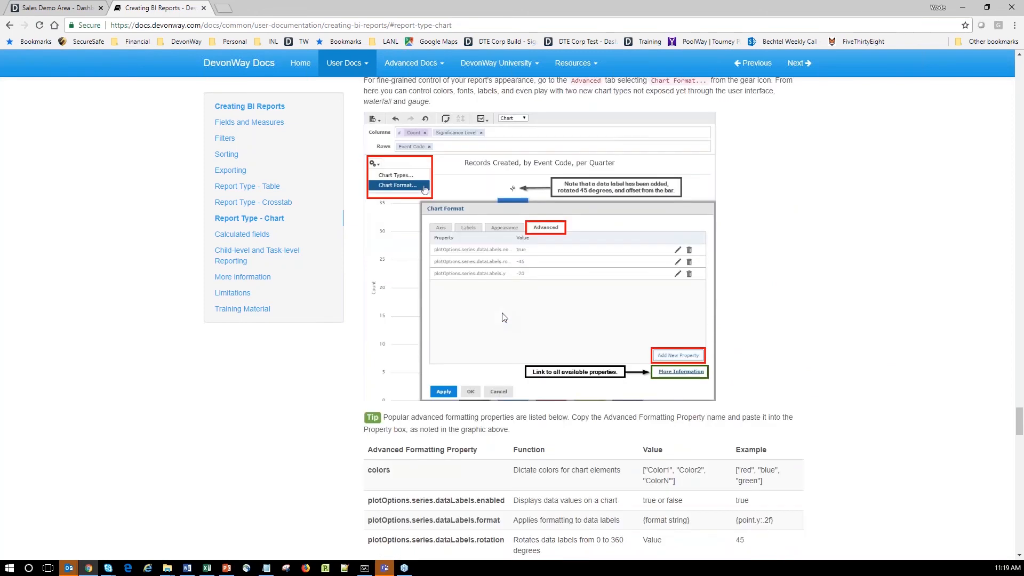
{"action": "scroll", "coordinate": [503, 316], "scroll_direction": "up", "scroll_amount": 2}
{"action": "scroll", "coordinate": [516, 403], "scroll_direction": "down", "scroll_amount": 4}
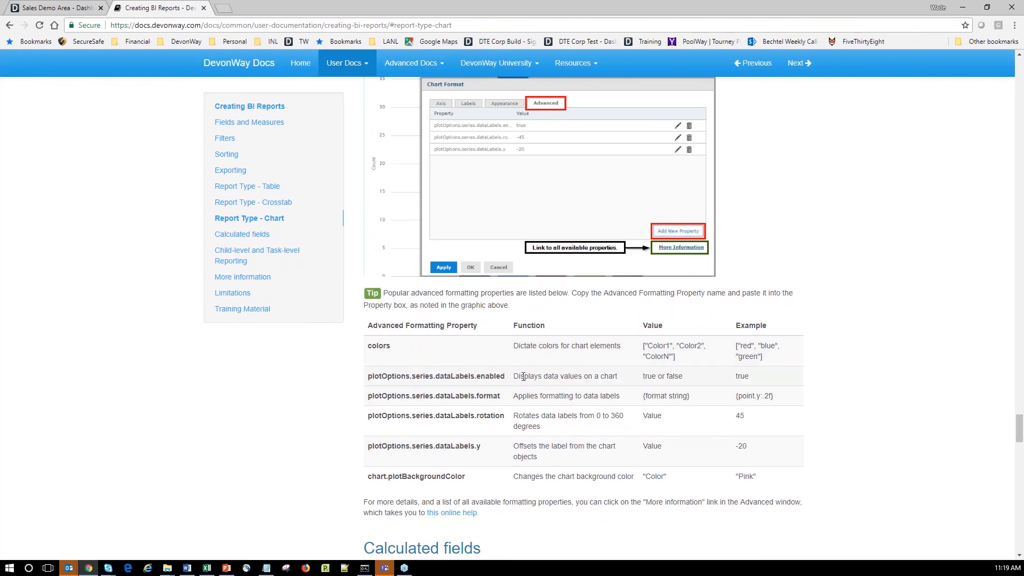
Select the plotOptions.series.dataLabels.enabled property name, then return to the Condition Reports chart.
{"action": "left_click_drag", "start_coordinate": [527, 376], "coordinate": [627, 388]}
{"action": "left_click", "coordinate": [586, 379]}
{"action": "left_click_drag", "start_coordinate": [506, 381], "coordinate": [368, 378]}
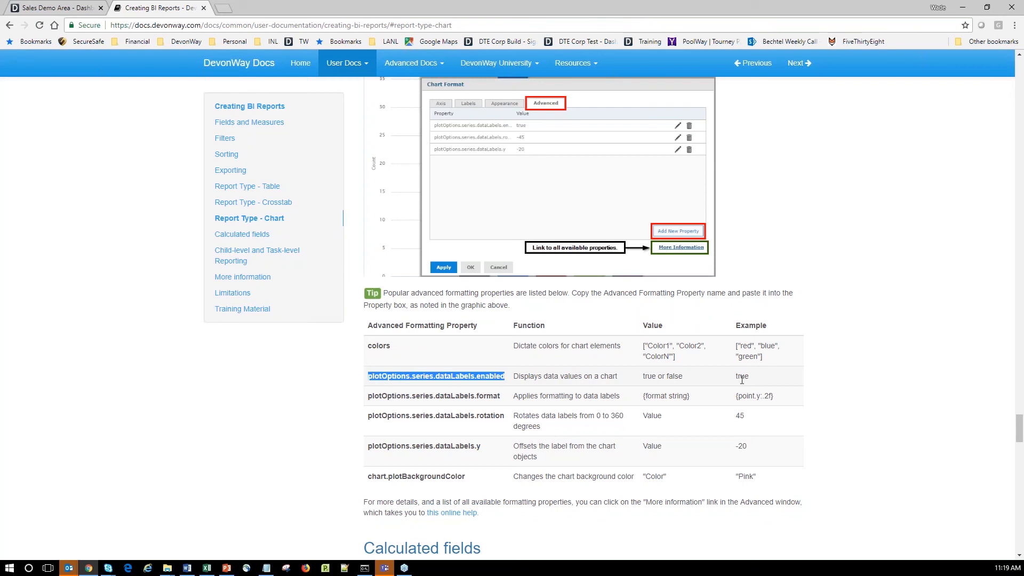
{"action": "left_click", "coordinate": [62, 8]}
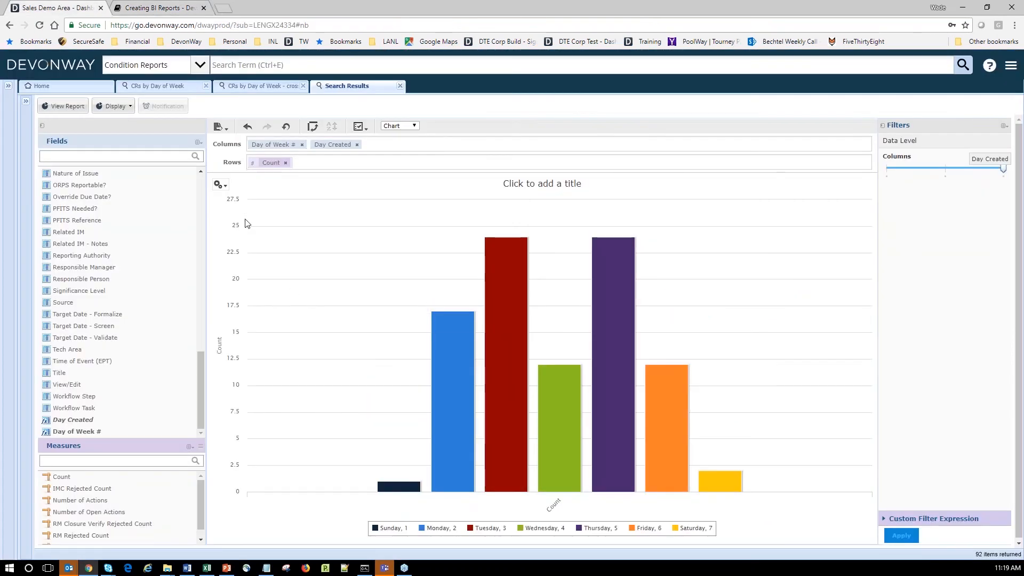
Add the advanced chart format property plotOptions.series.dataLabels.enabled = true and apply it.
{"action": "left_click", "coordinate": [220, 185]}
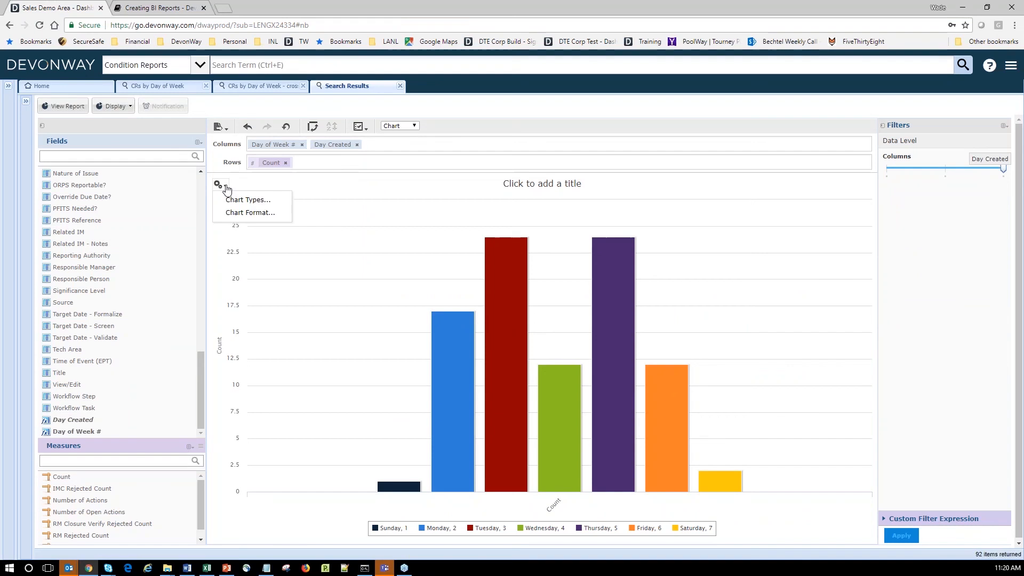
{"action": "left_click", "coordinate": [237, 213]}
{"action": "left_click", "coordinate": [573, 269]}
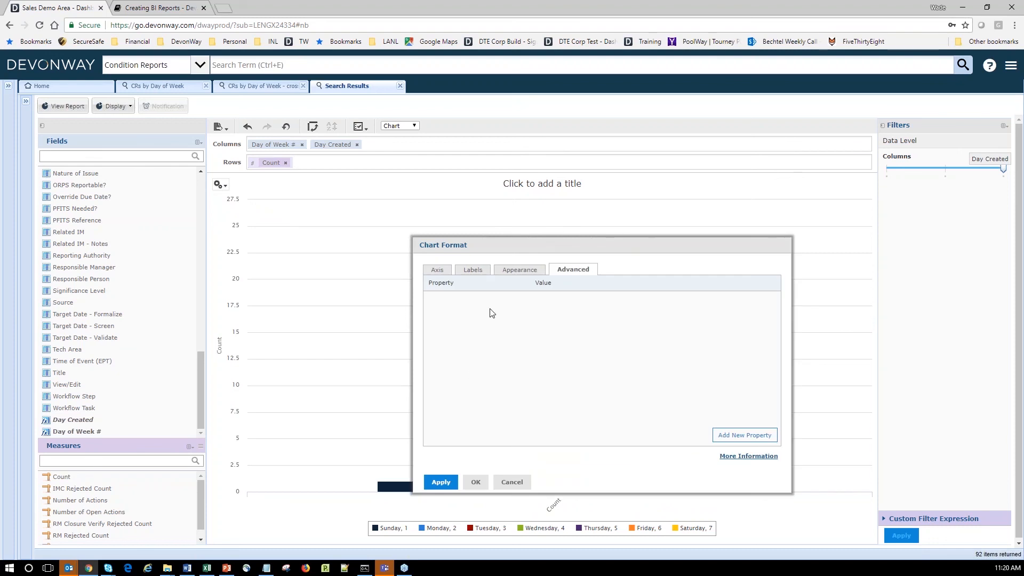
{"action": "left_click", "coordinate": [747, 438]}
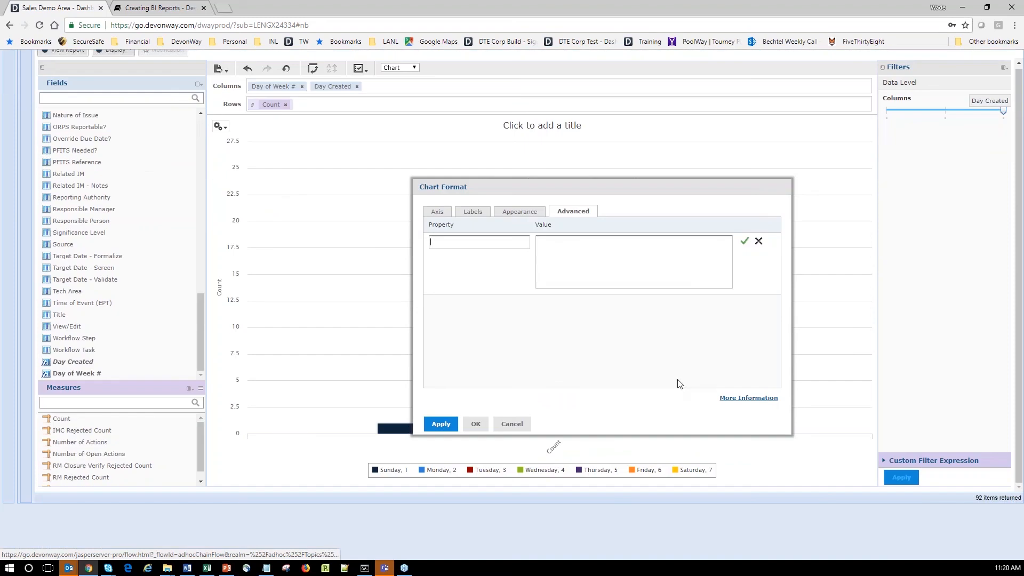
{"action": "left_click", "coordinate": [505, 241]}
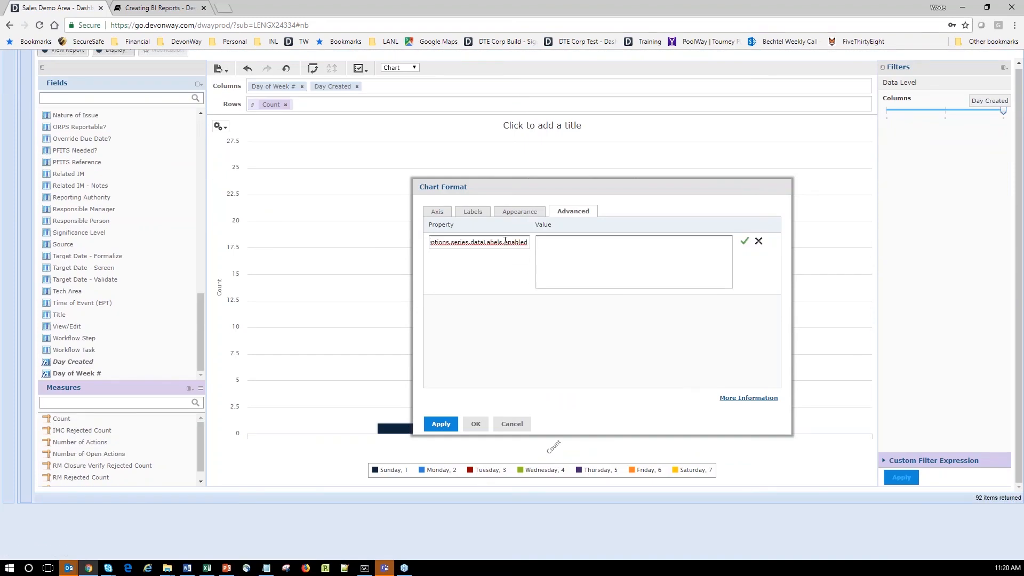
{"action": "left_click", "coordinate": [544, 251]}
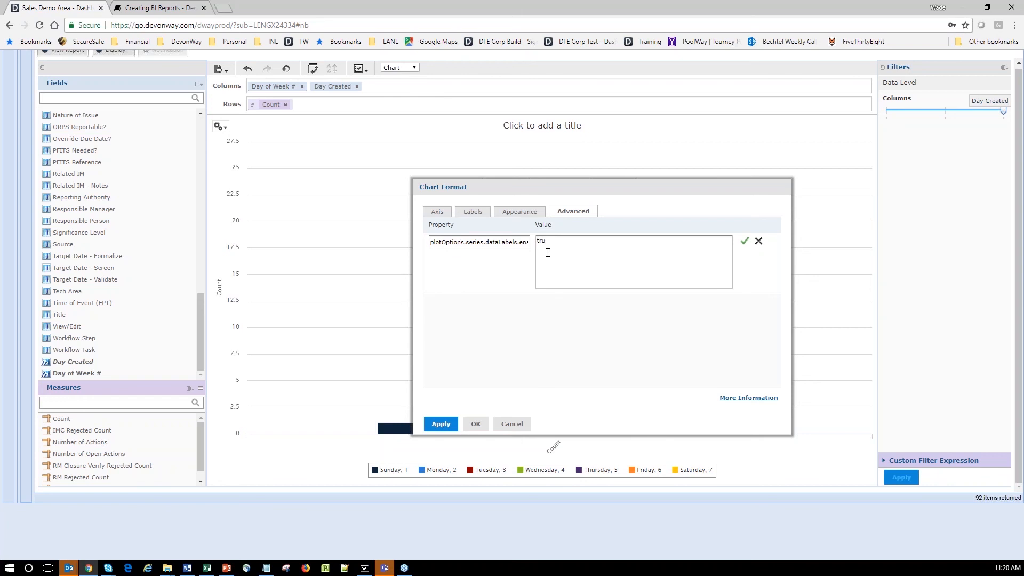
{"action": "left_click", "coordinate": [744, 242]}
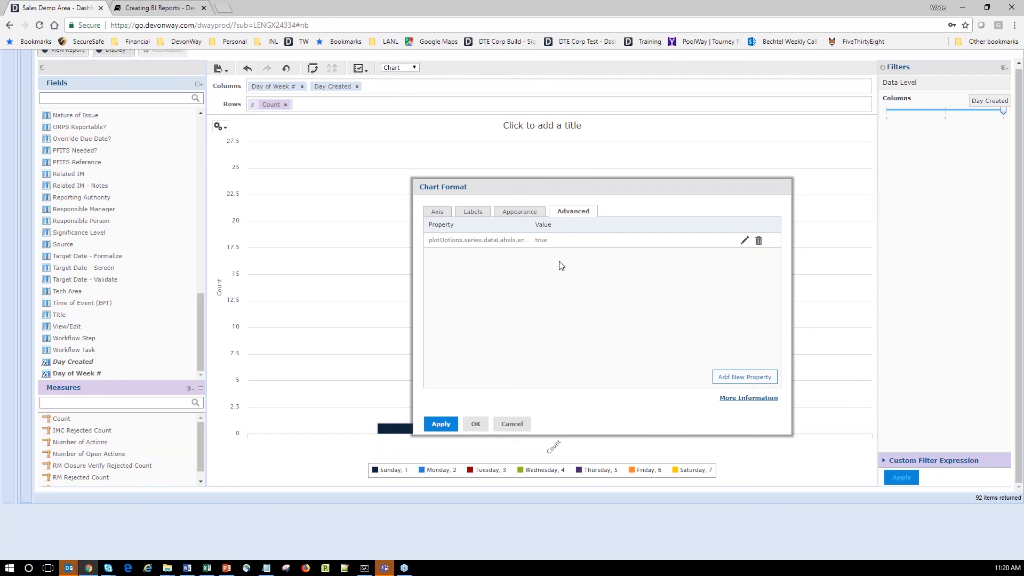
{"action": "left_click", "coordinate": [476, 424]}
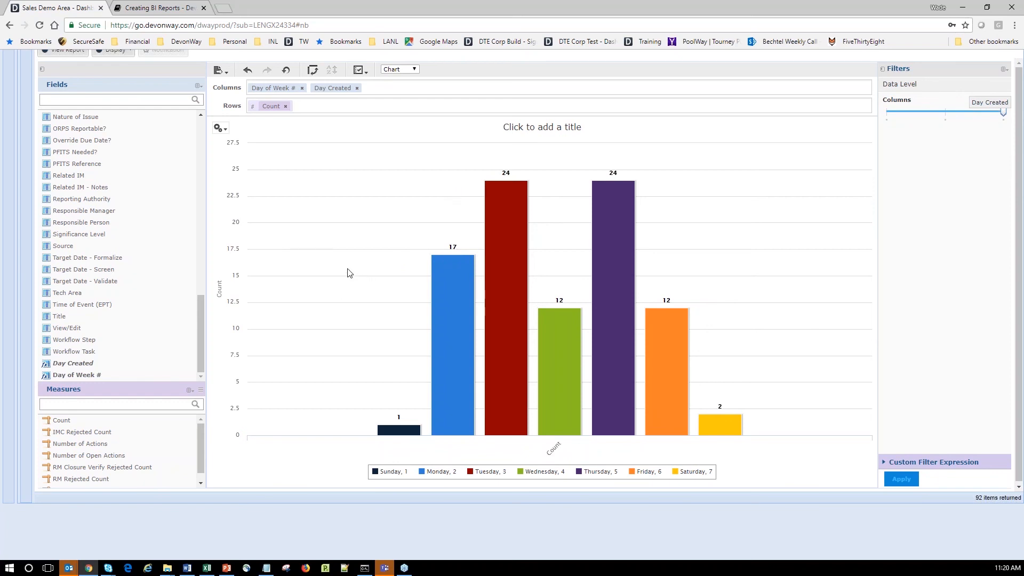
{"action": "key", "text": "ctrl+minus"}
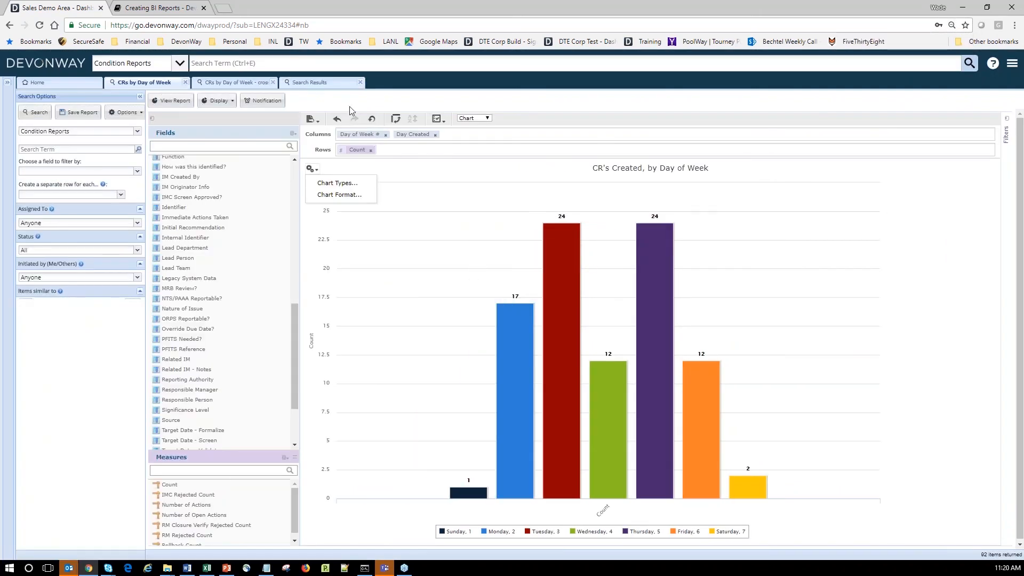
{"action": "left_click", "coordinate": [312, 82]}
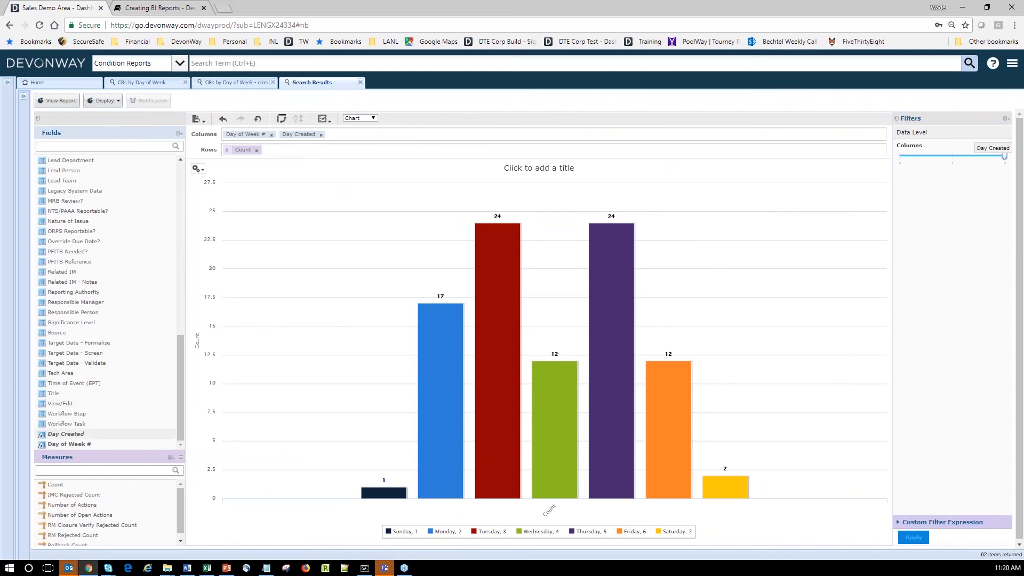
{"action": "right_click", "coordinate": [91, 434]}
{"action": "left_click", "coordinate": [110, 449]}
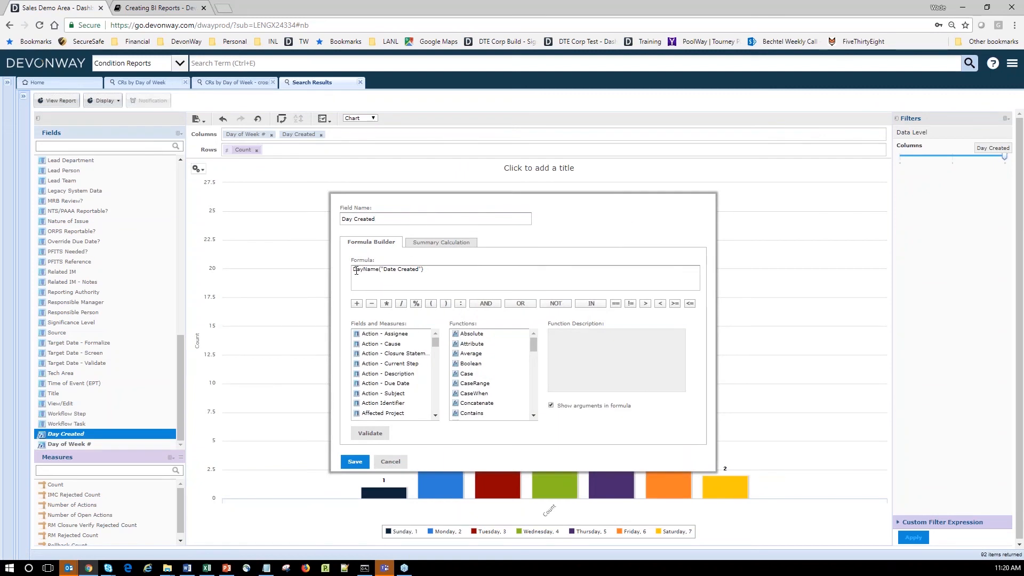
{"action": "double_click", "coordinate": [355, 271]}
{"action": "left_click", "coordinate": [387, 271]}
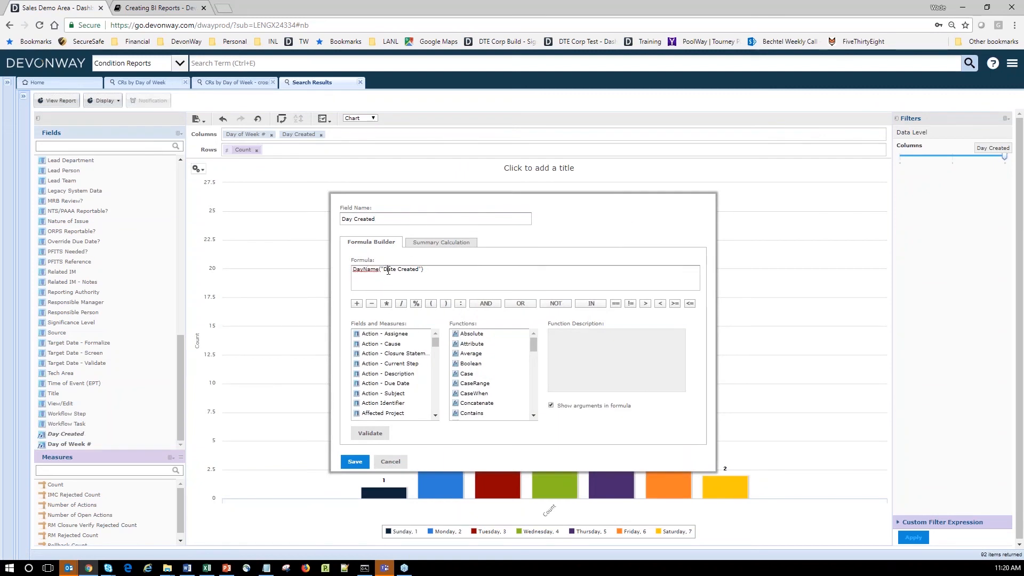
{"action": "left_click", "coordinate": [355, 461]}
{"action": "left_click", "coordinate": [75, 443]}
{"action": "right_click", "coordinate": [75, 443]}
{"action": "double_click", "coordinate": [70, 444]}
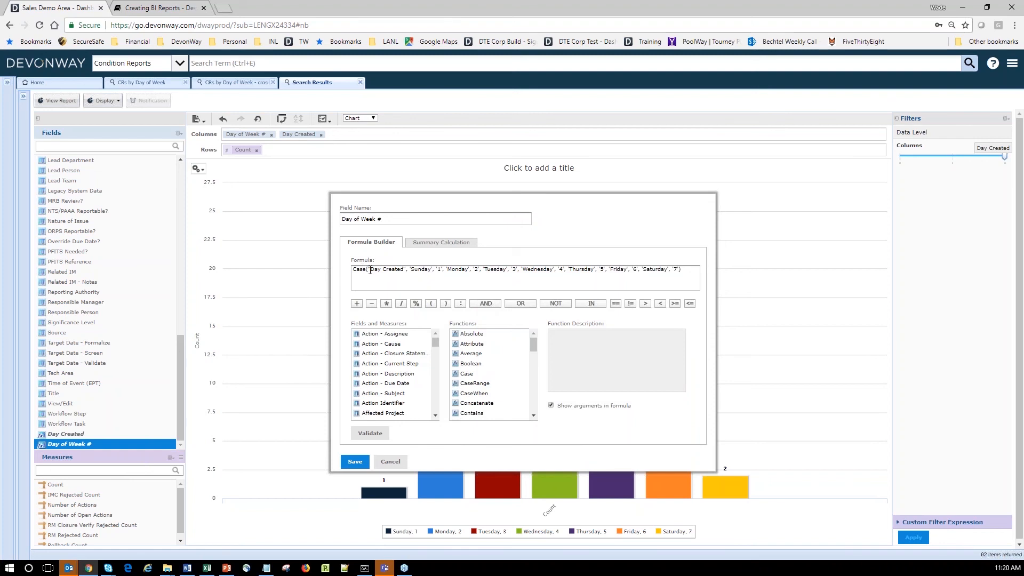
{"action": "left_click_drag", "start_coordinate": [372, 270], "coordinate": [479, 267]}
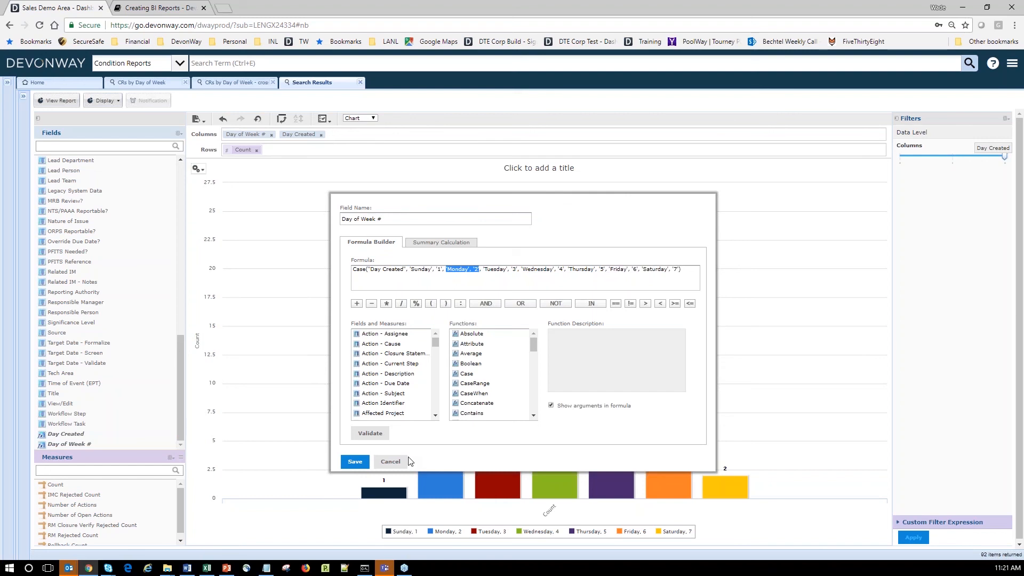
{"action": "left_click", "coordinate": [389, 462]}
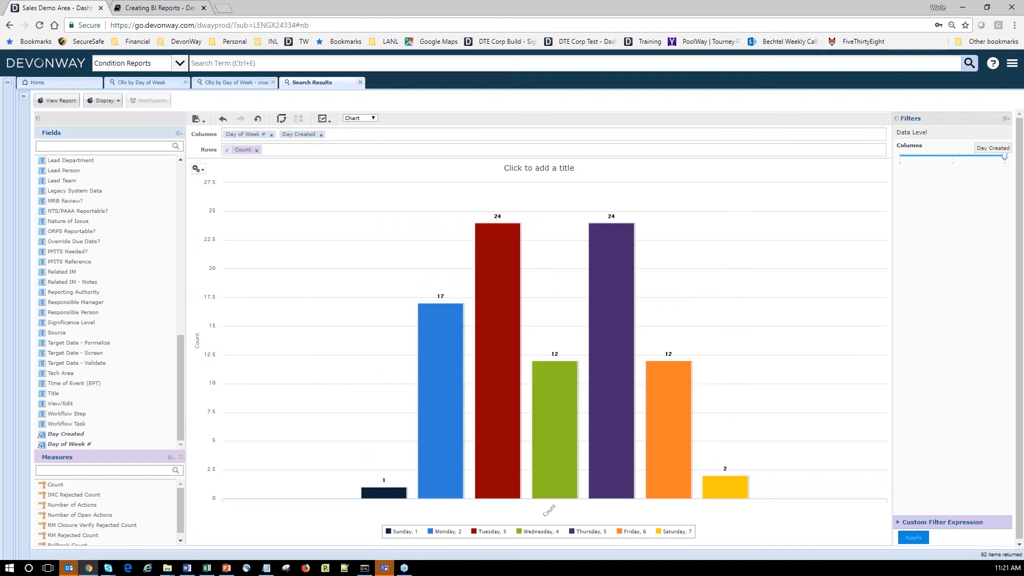